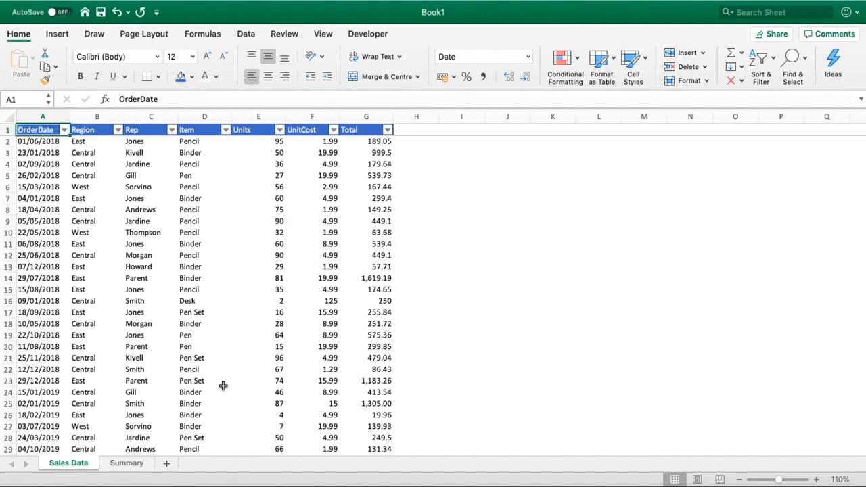
- Start a new pivot table placed at cell A1 of the existing Summary sheet
click(126, 463)
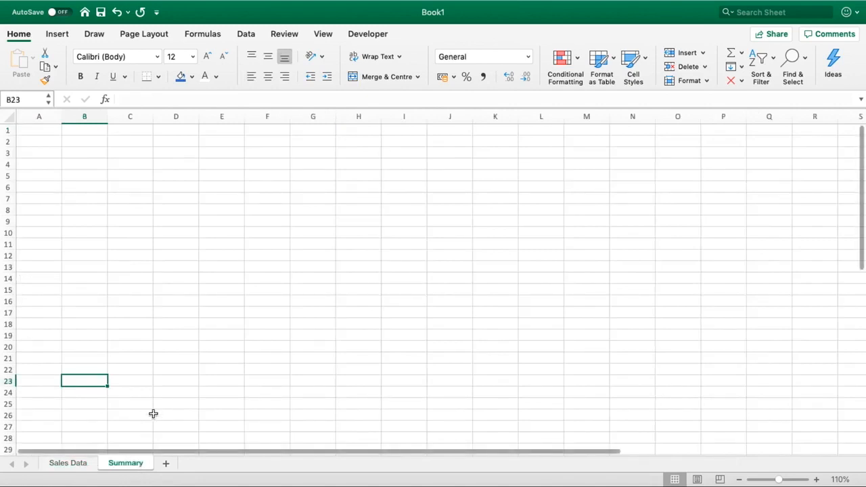
click(53, 130)
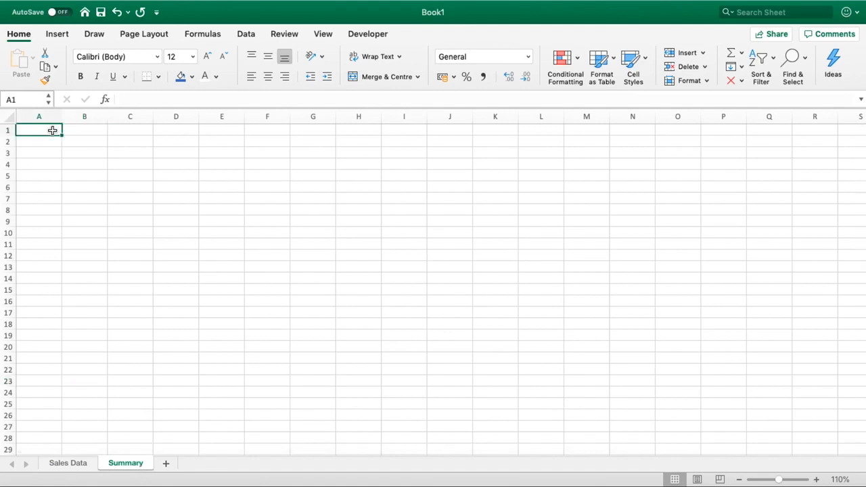
click(58, 37)
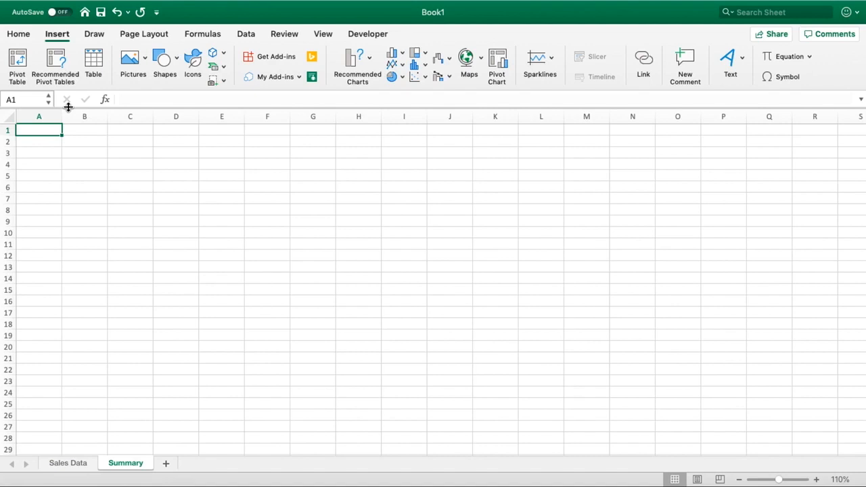
click(19, 68)
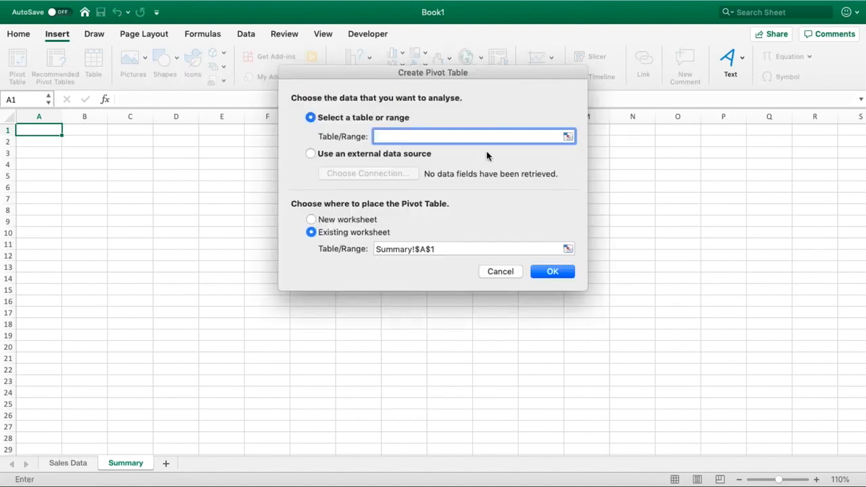
click(567, 138)
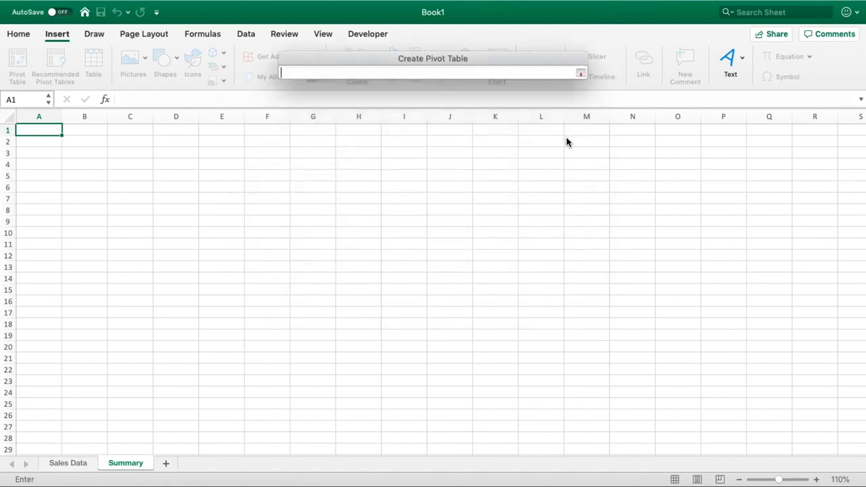
click(581, 73)
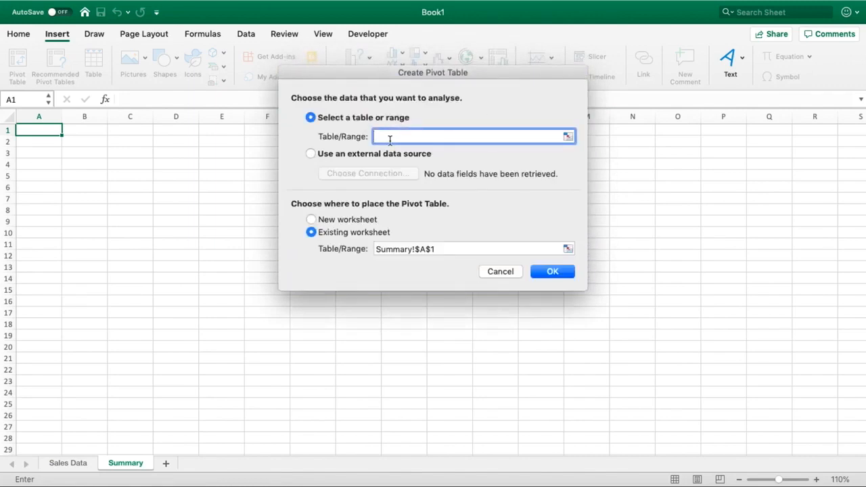
- Set the pivot table's source range to A1:G44 on the Sales Data sheet, including the header row
click(75, 467)
scroll(130, 403, down, 10)
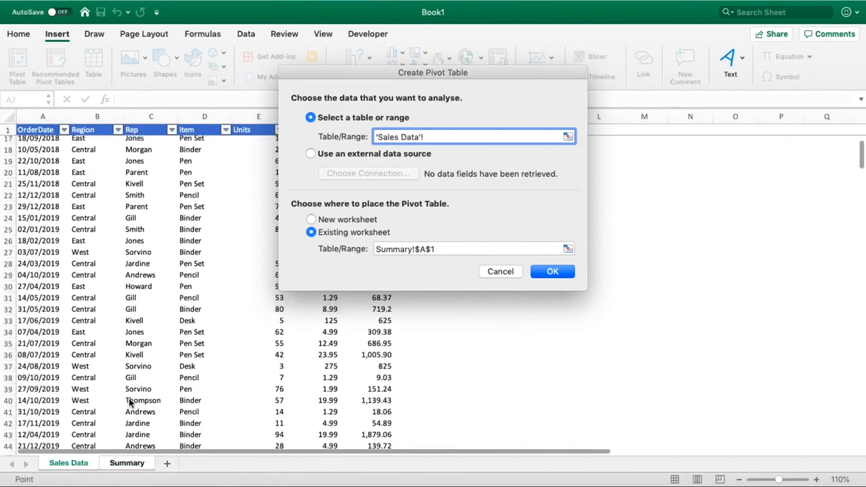
scroll(130, 404, up, 3)
scroll(130, 404, up, 2)
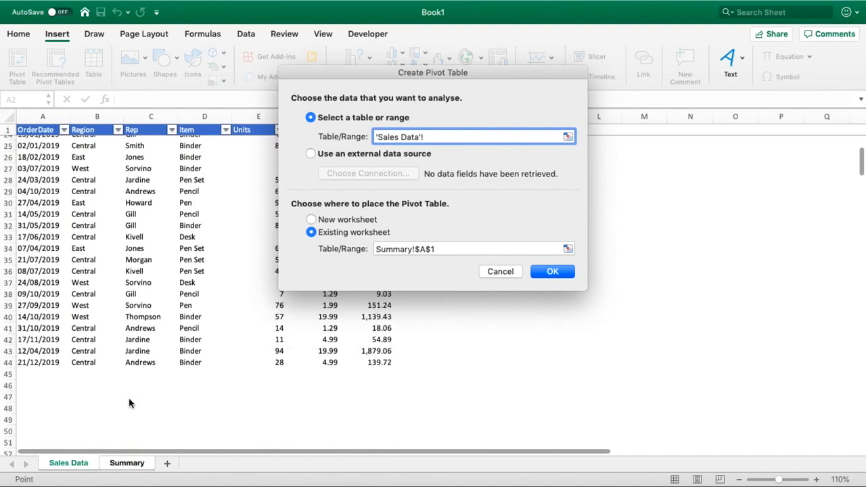
click(365, 362)
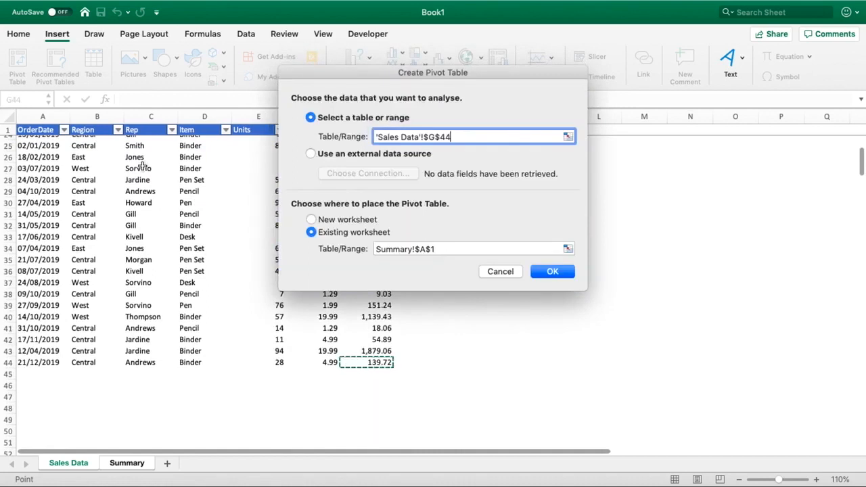
shift+click(37, 127)
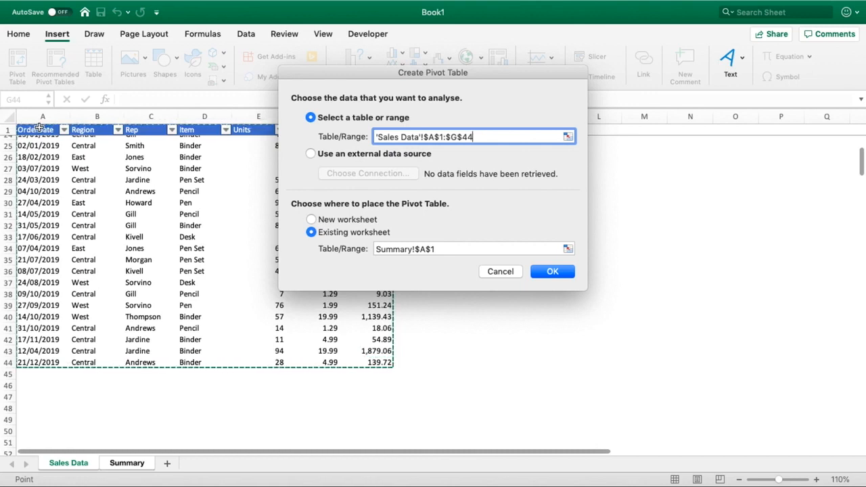
- Try whole columns A:G as the source, but create the pivot table from Sales Data A1:G44
drag(42, 116, 387, 159)
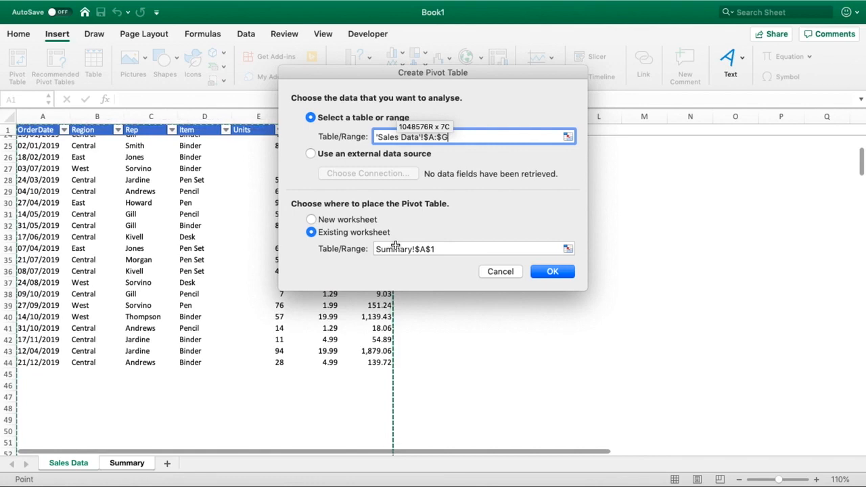
click(371, 362)
shift+click(50, 130)
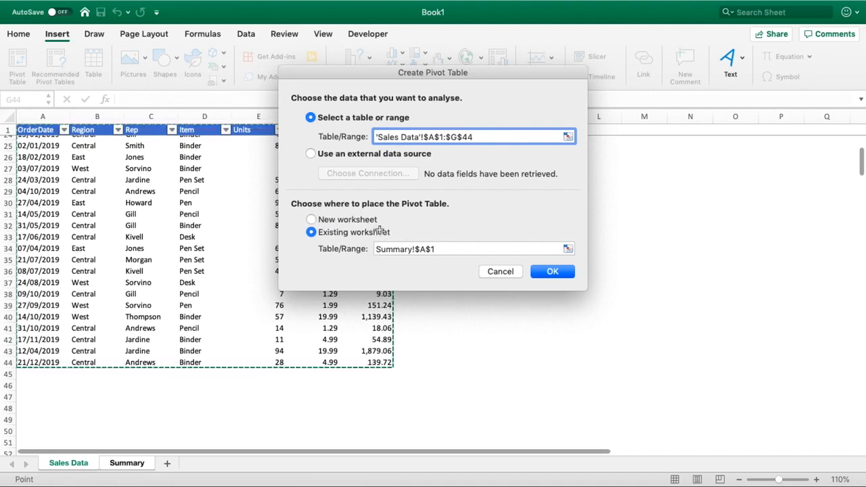
click(559, 278)
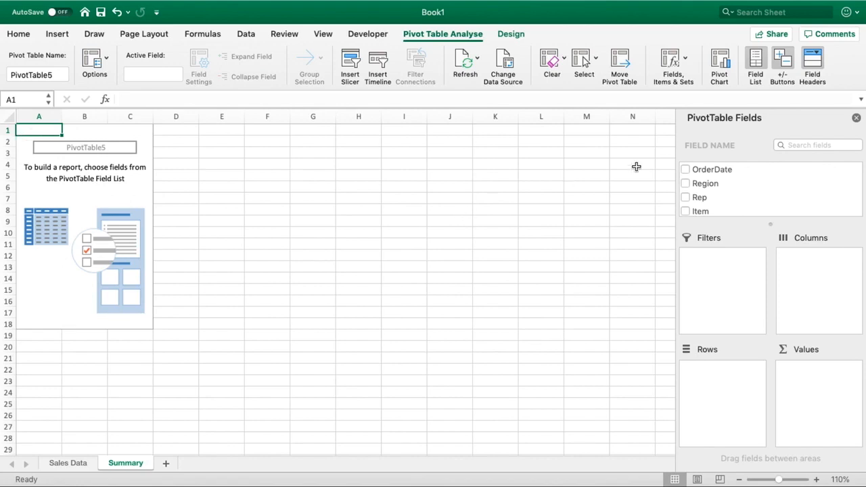
- Select the empty pivot table and add the Total field to its Values area
click(196, 178)
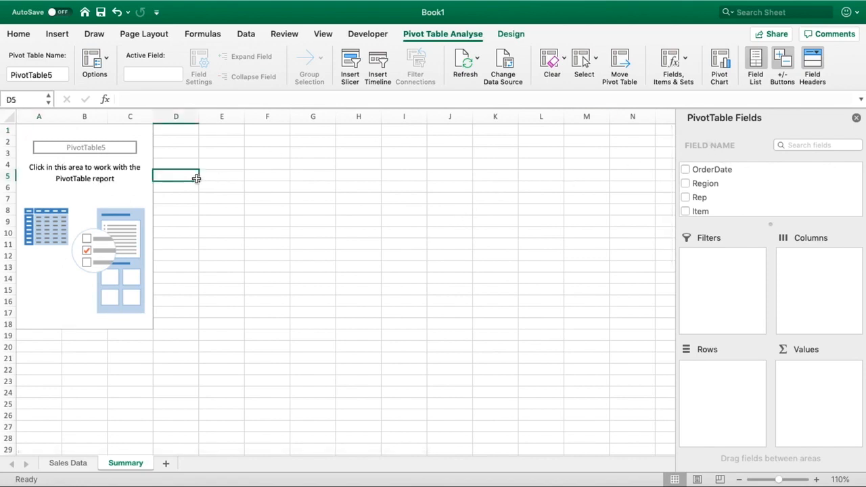
click(94, 147)
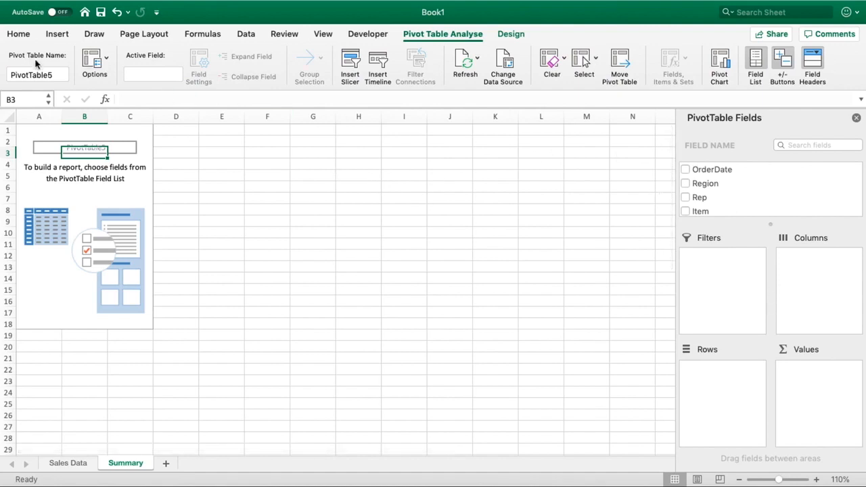
click(102, 212)
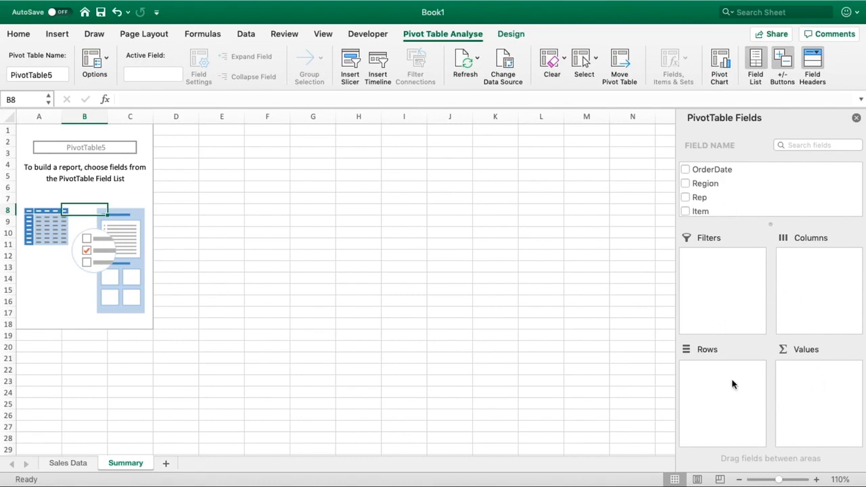
scroll(733, 195, down, 3)
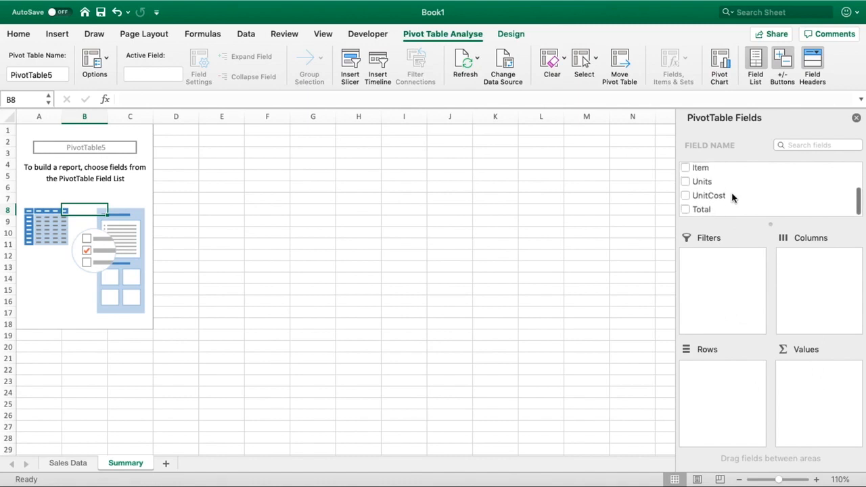
click(704, 210)
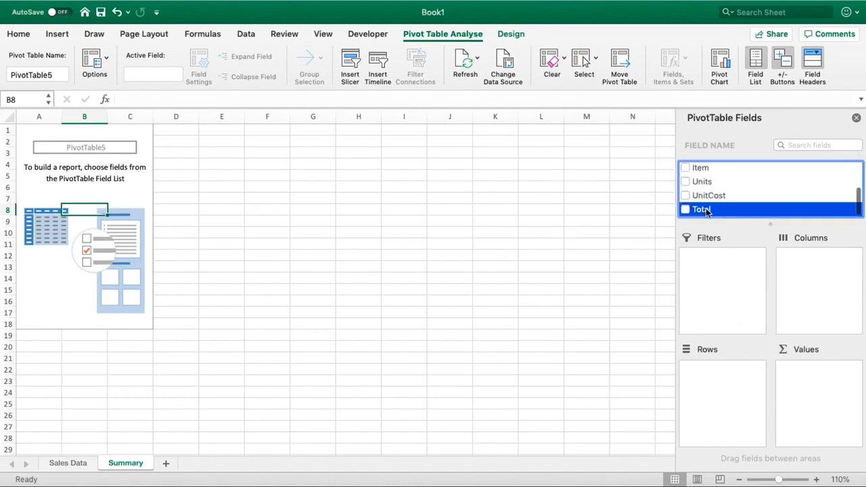
drag(706, 212, 825, 402)
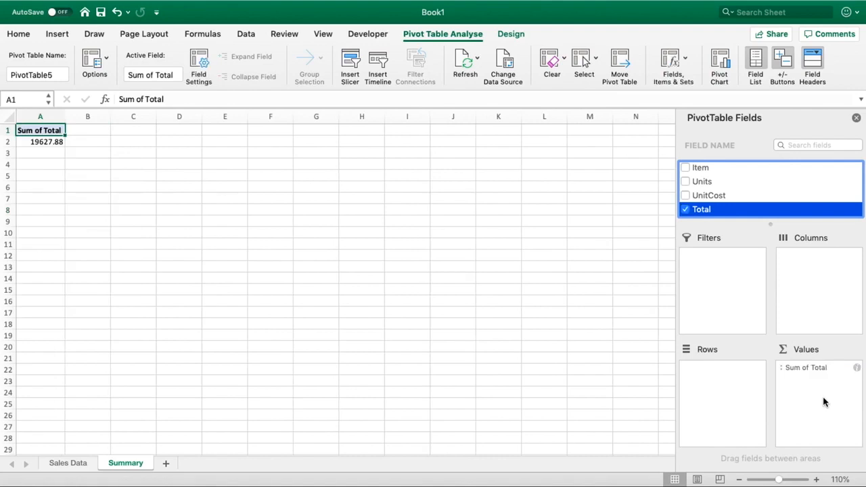
- Format the Sum of Total value field as Currency with the £ symbol and 0 decimal places
click(784, 370)
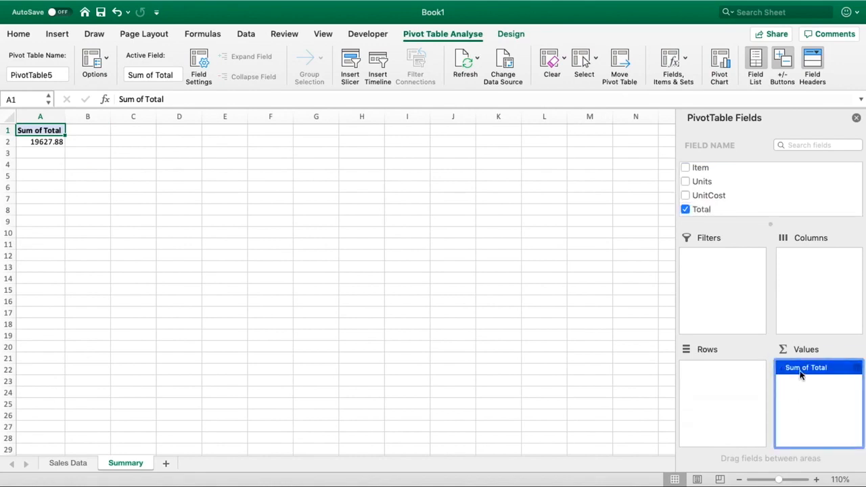
click(801, 377)
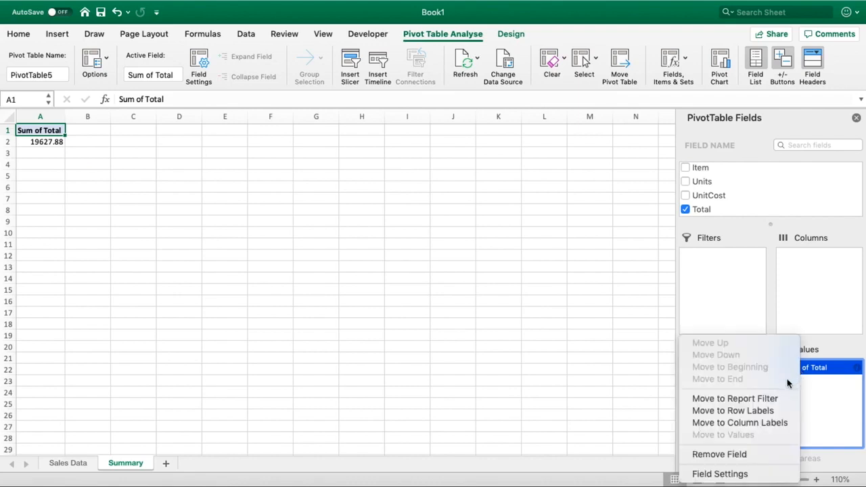
click(734, 473)
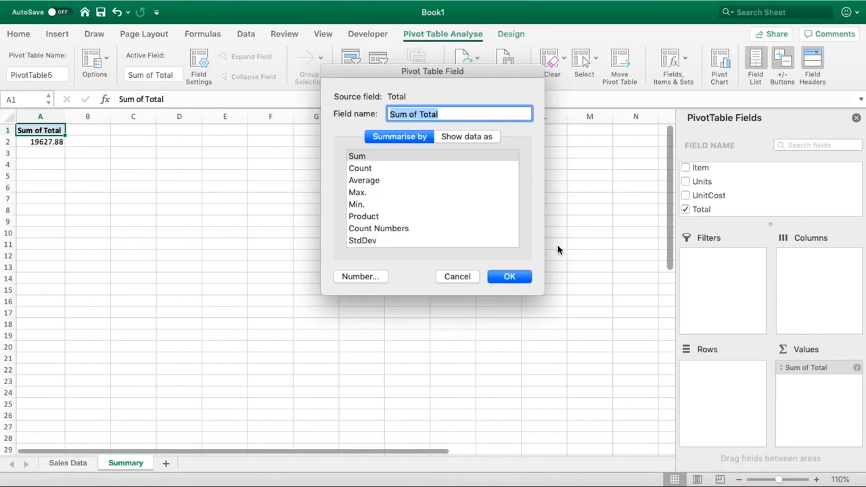
click(361, 277)
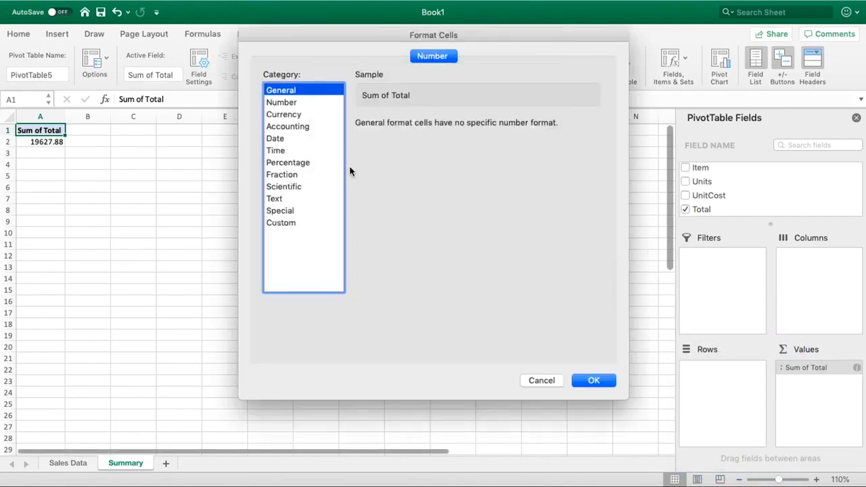
click(288, 114)
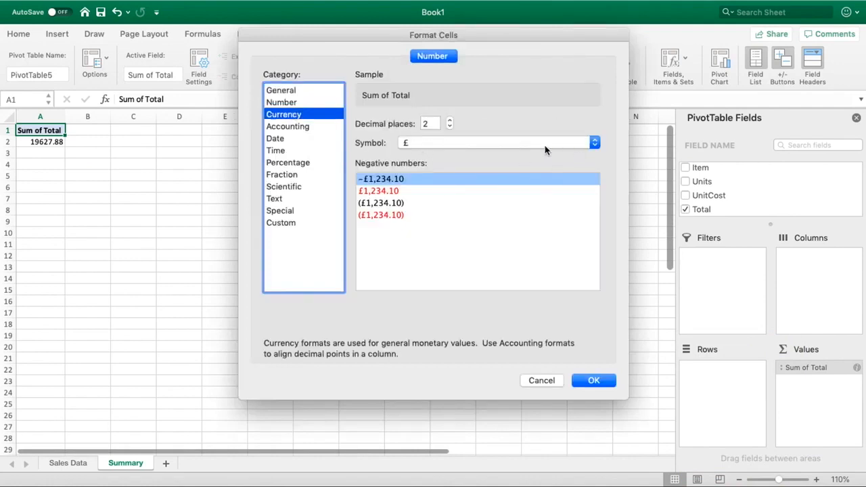
click(450, 127)
click(451, 127)
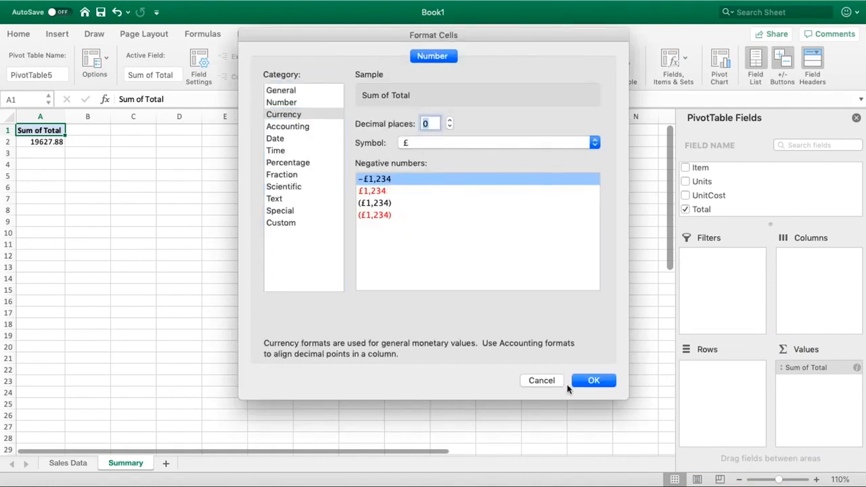
click(594, 381)
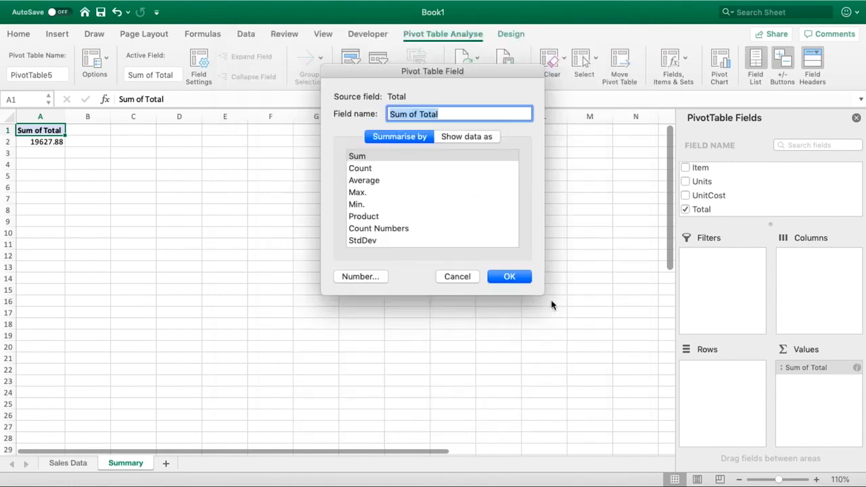
click(513, 276)
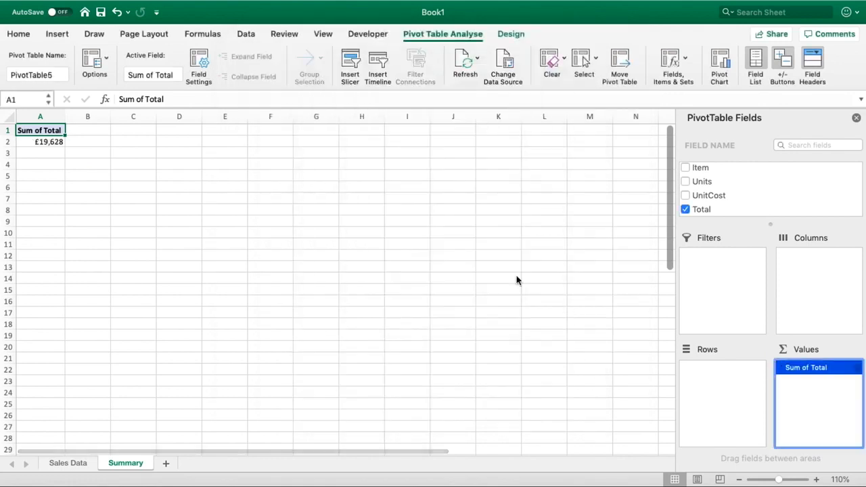
click(50, 143)
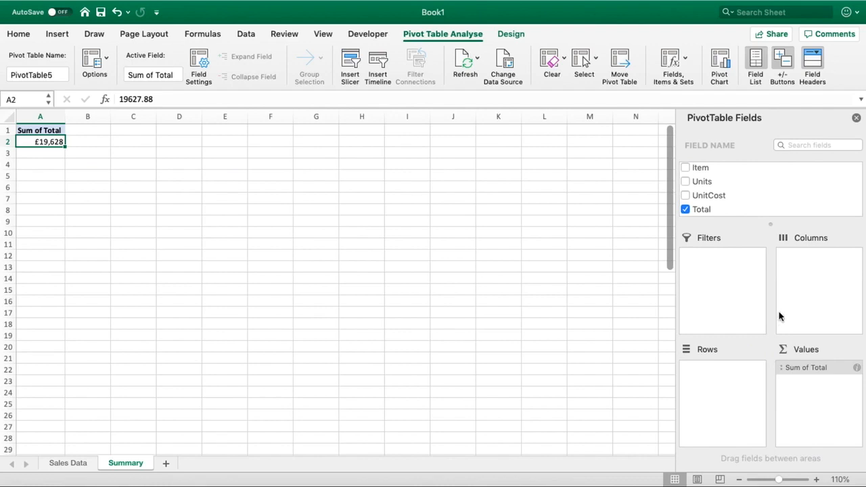
- Add the Rep field to the pivot table's Rows area
scroll(744, 211, up, 3)
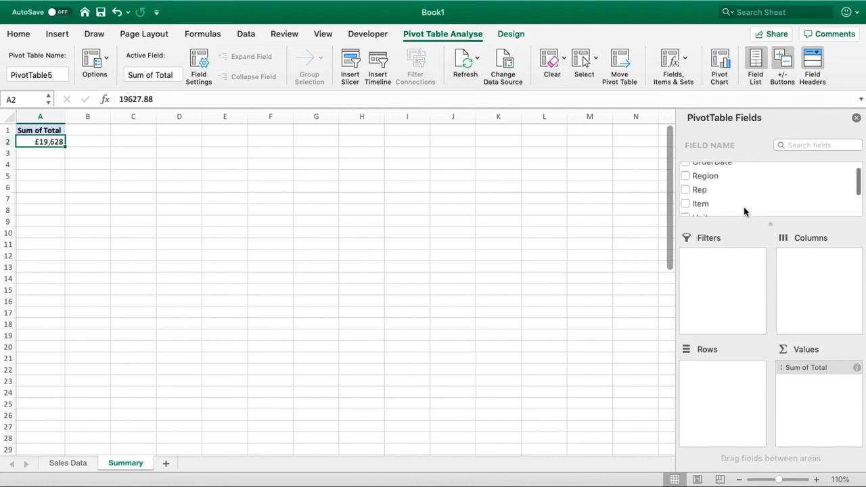
scroll(745, 212, up, 1)
scroll(745, 212, down, 1)
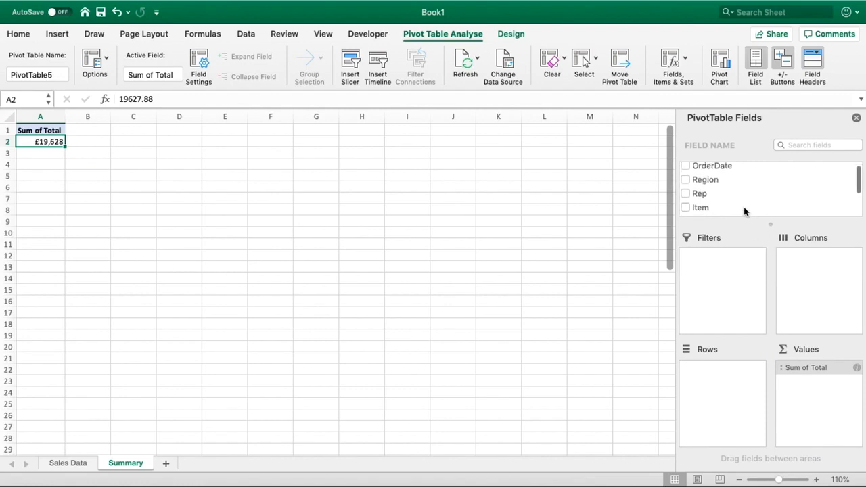
click(702, 189)
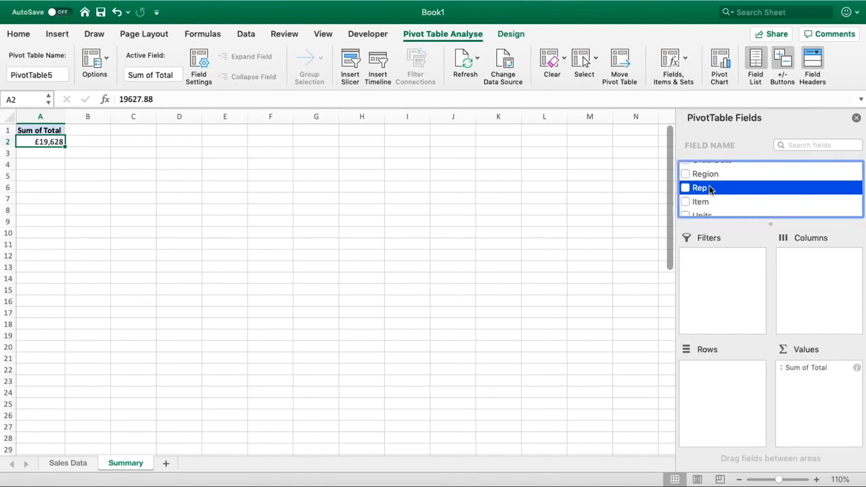
drag(710, 189, 723, 404)
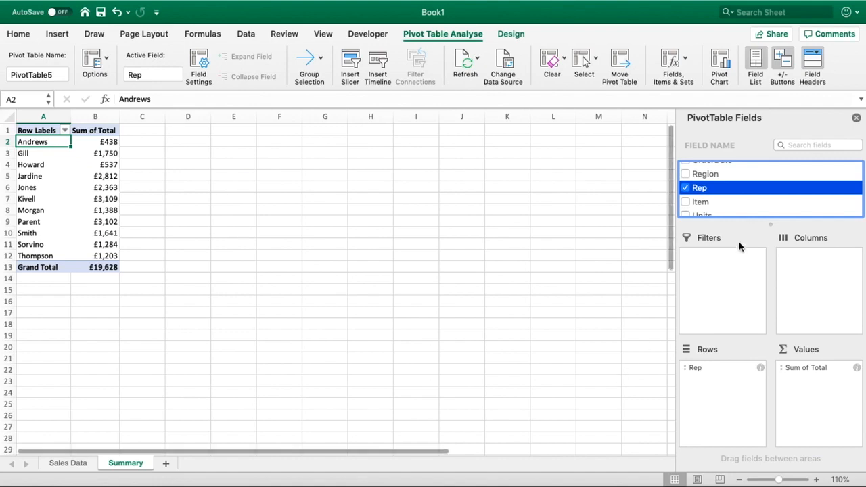
- Add the Item field to the pivot table's Columns area to split each rep's sales by item
click(704, 203)
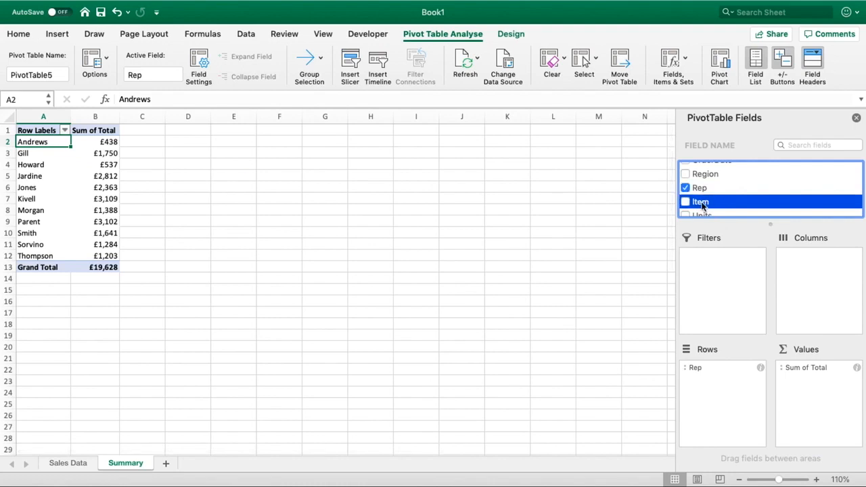
drag(702, 205, 807, 285)
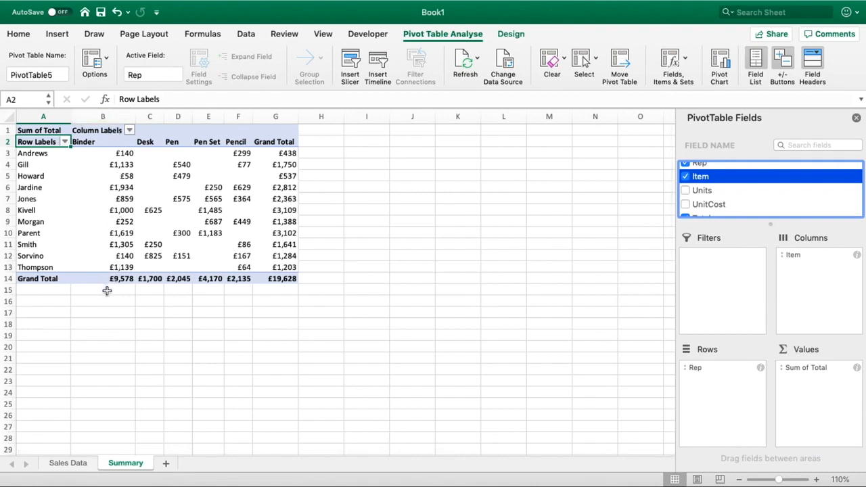
click(108, 155)
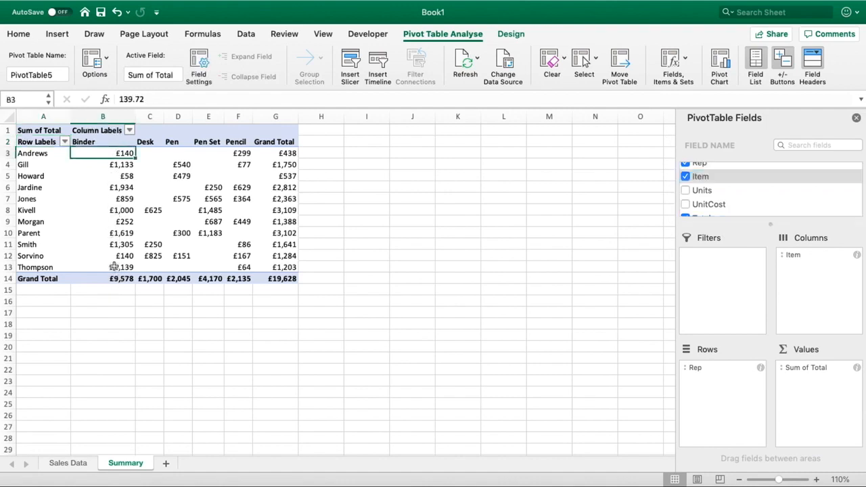
- Add the Region field to the pivot table's Filters area
click(113, 190)
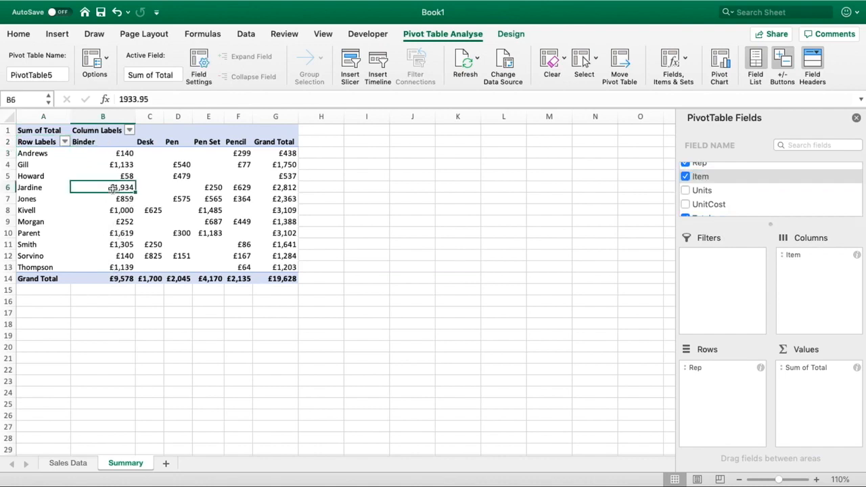
click(127, 176)
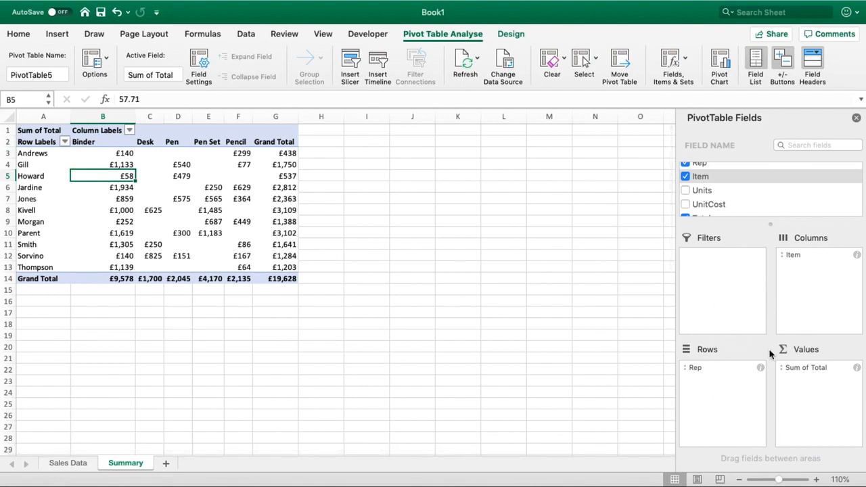
scroll(704, 210, up, 1)
scroll(704, 210, up, 1)
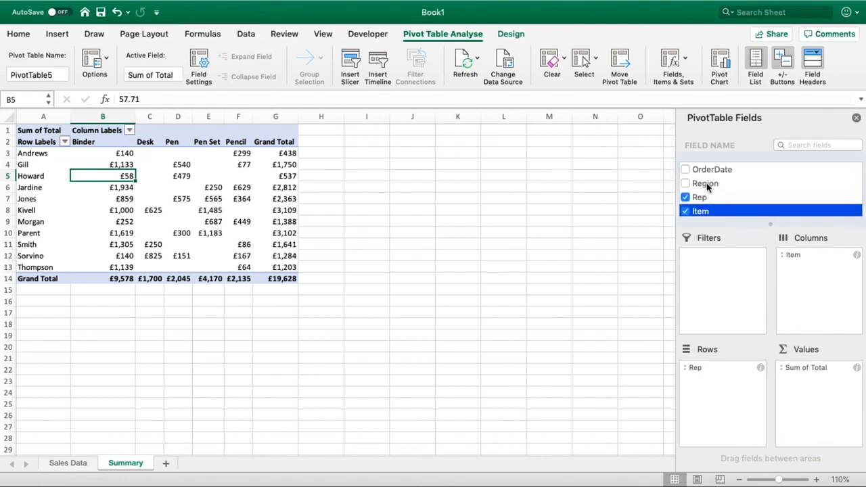
click(708, 186)
drag(708, 186, 719, 273)
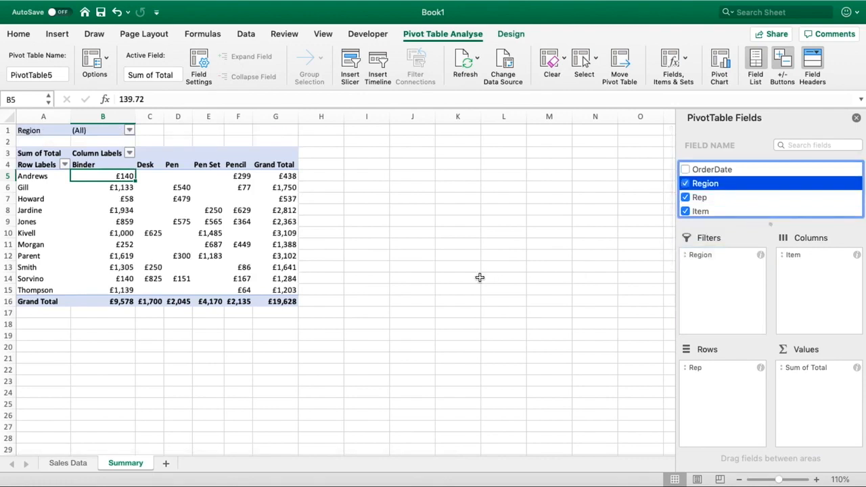
- Filter the pivot table by Region so that only Central is selected
click(130, 131)
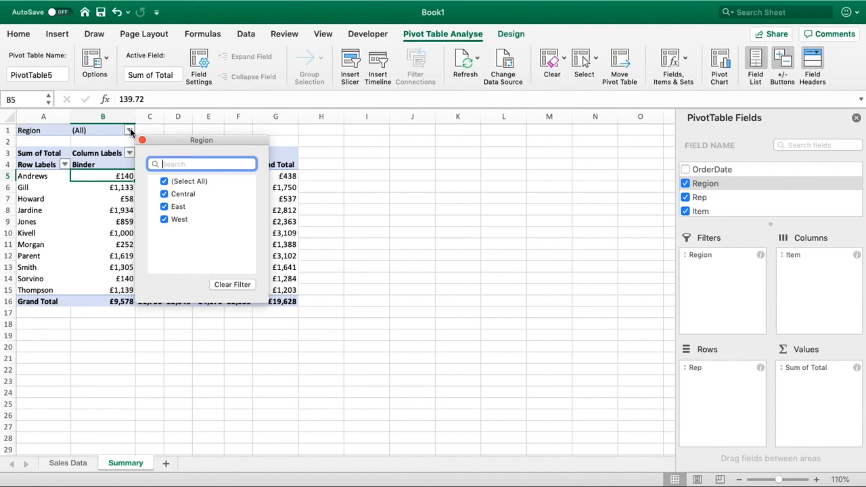
click(164, 182)
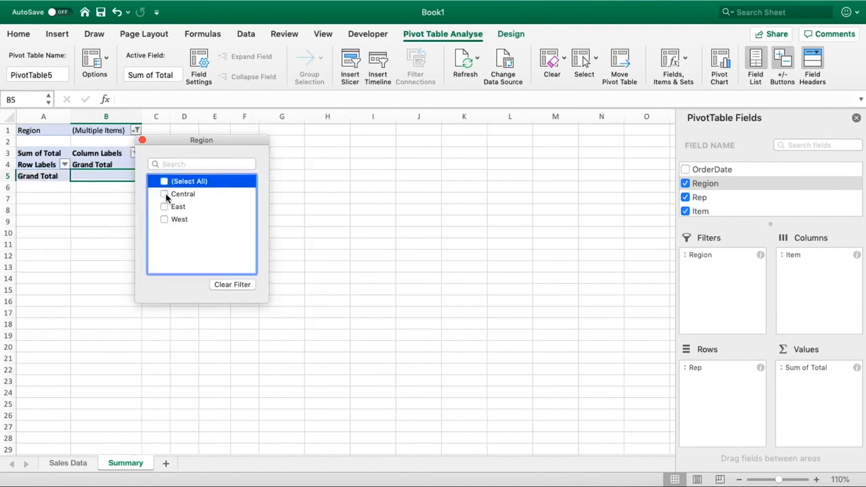
click(165, 194)
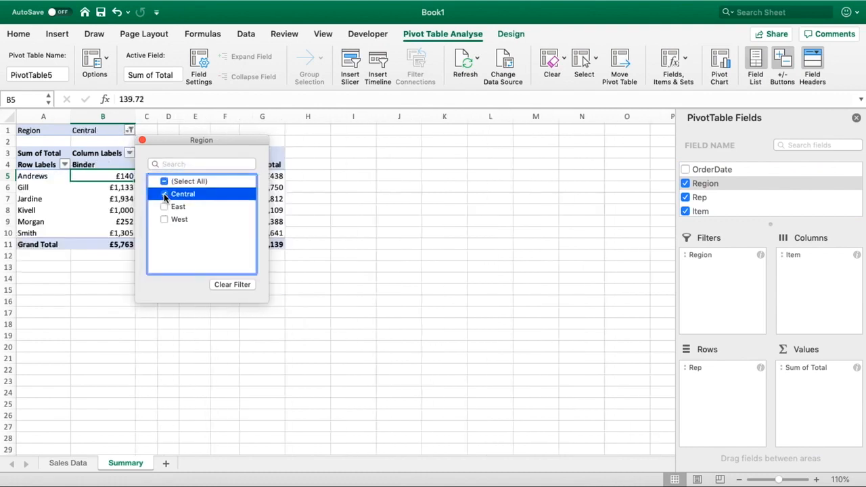
click(343, 314)
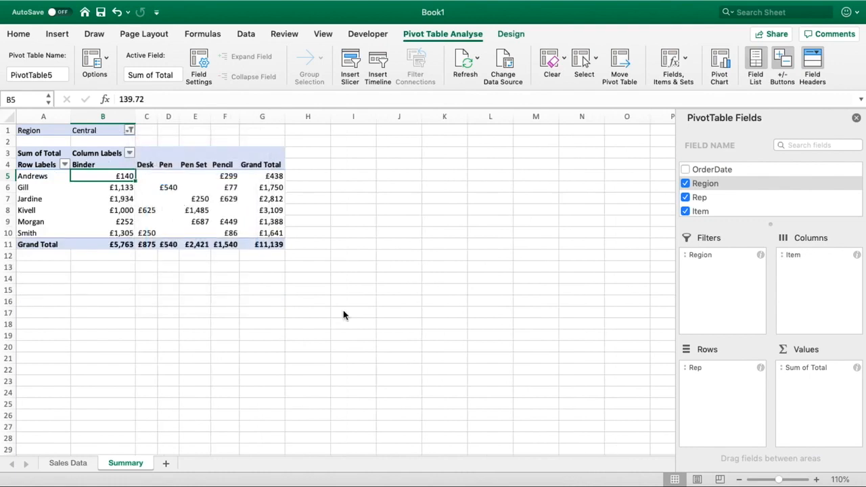
- Switch the Region filter to East only by selecting East and deselecting Central
click(129, 130)
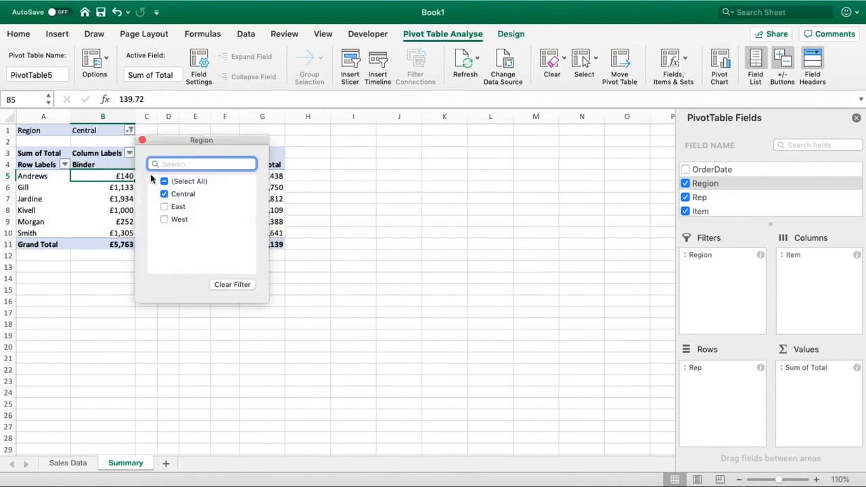
click(165, 206)
click(165, 195)
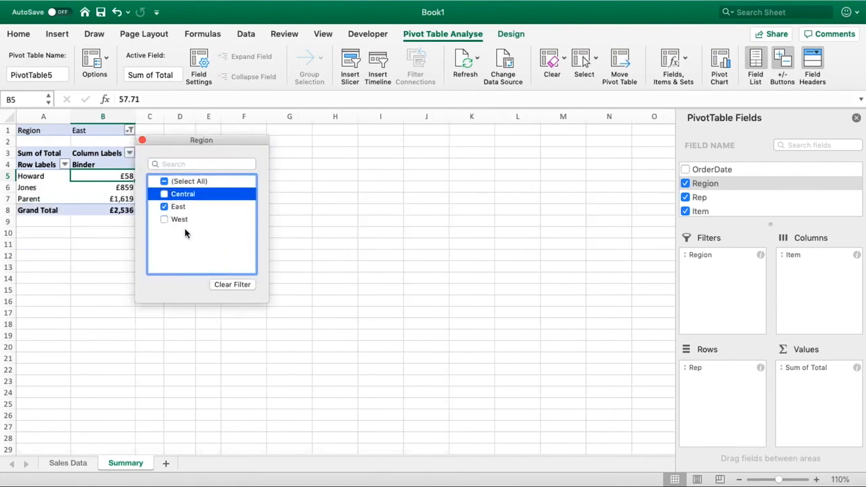
- Include West in the Region filter alongside East, and reset the filter to all regions
click(164, 219)
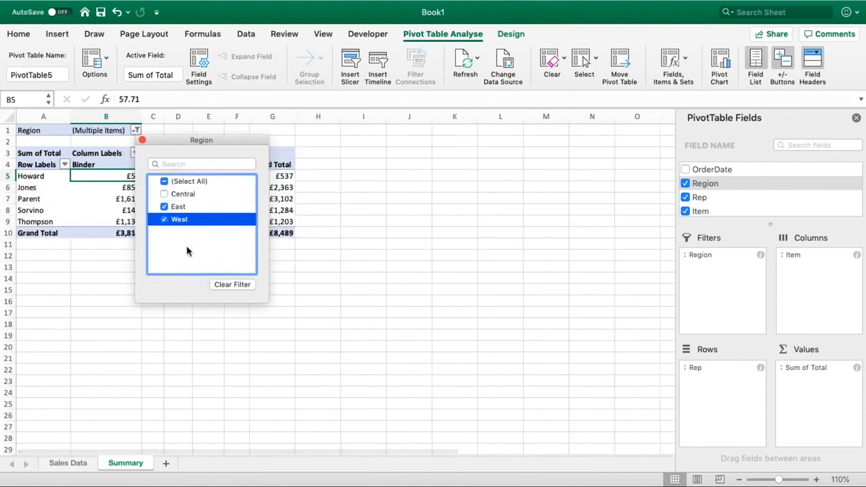
click(163, 183)
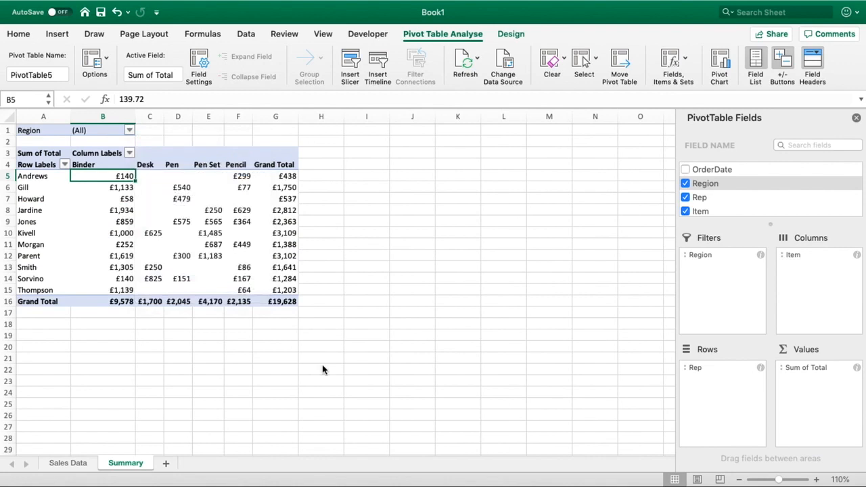
scroll(736, 194, down, 3)
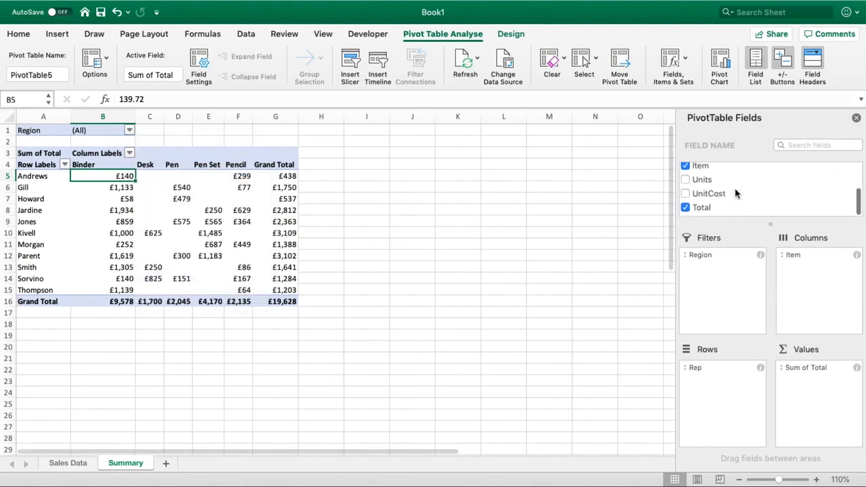
scroll(737, 195, up, 3)
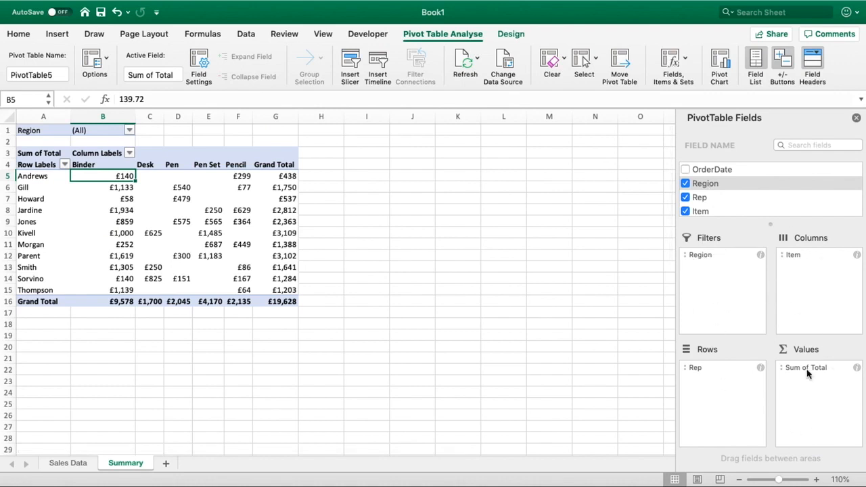
- Move the Region field from Filters to the Rows area and place it above Rep so reps are grouped by region
click(686, 183)
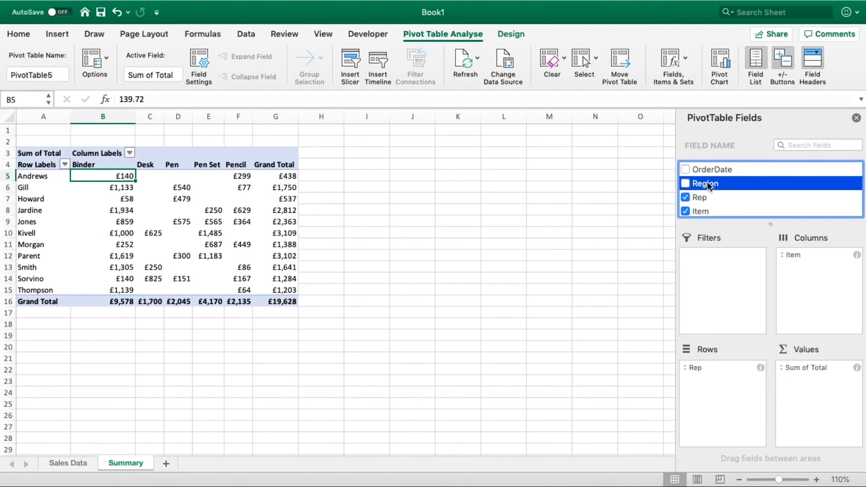
drag(709, 187, 735, 422)
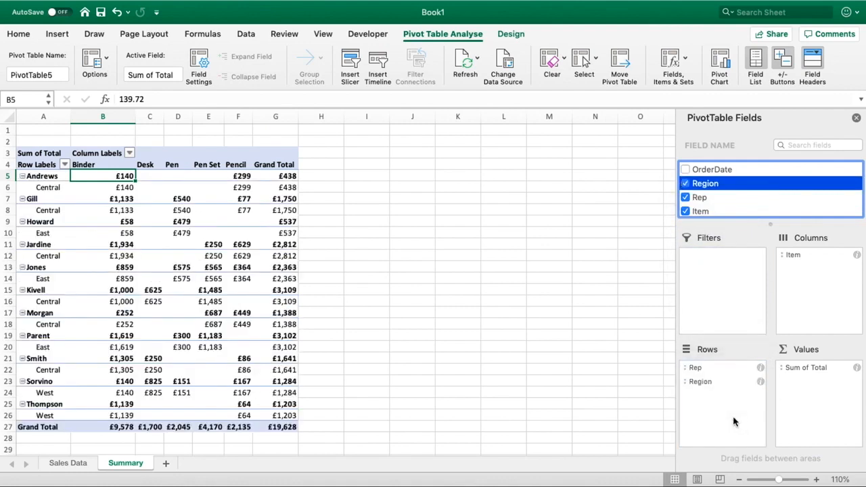
click(707, 370)
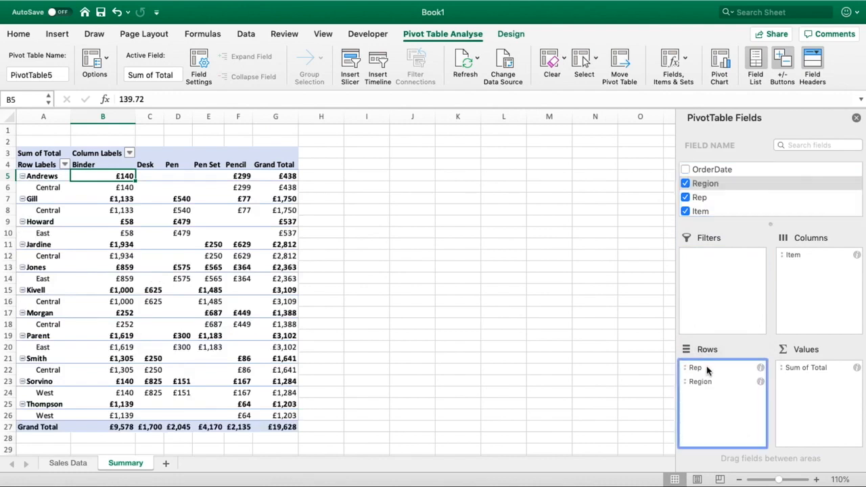
drag(708, 370, 711, 404)
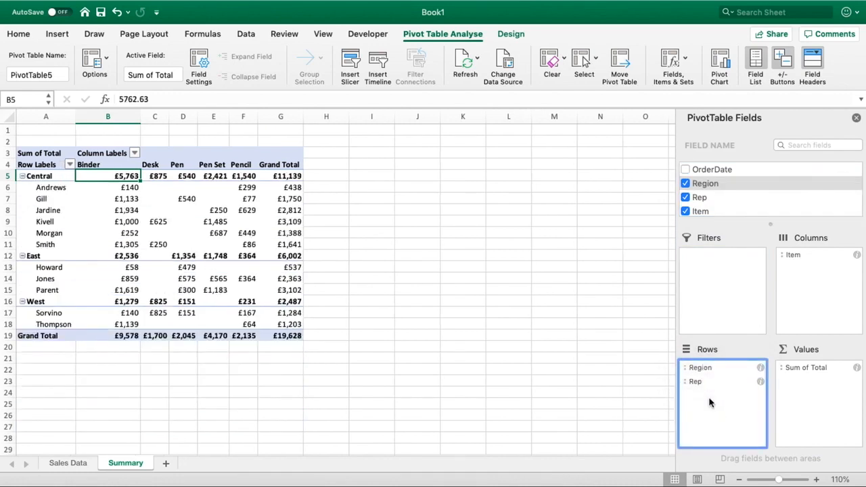
click(373, 357)
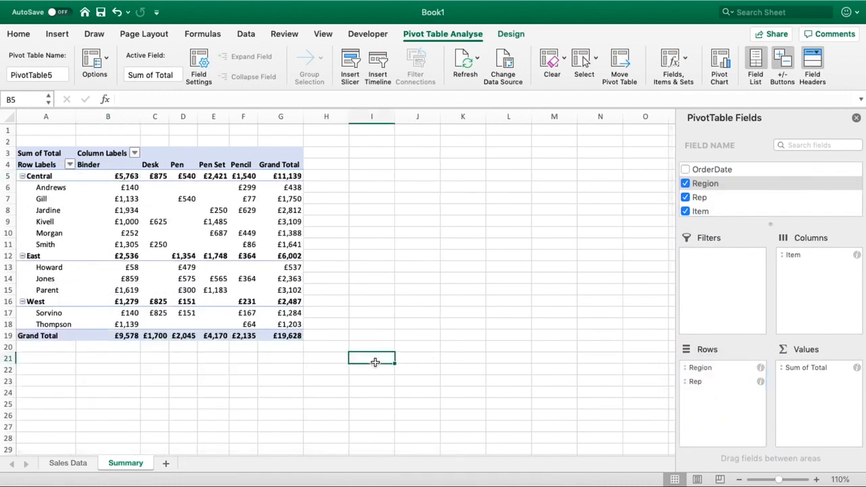
- Examine the Central region's row, its grand total and Binder subtotal, and the Binder sales of its individual reps
click(8, 176)
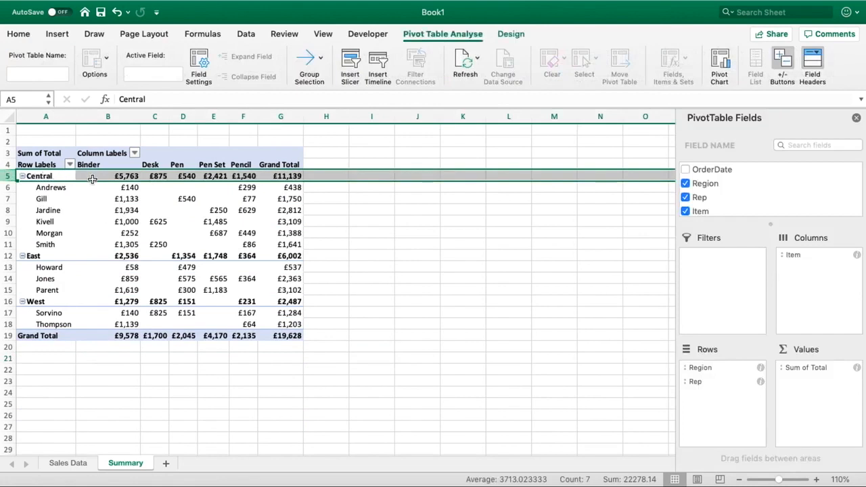
click(298, 176)
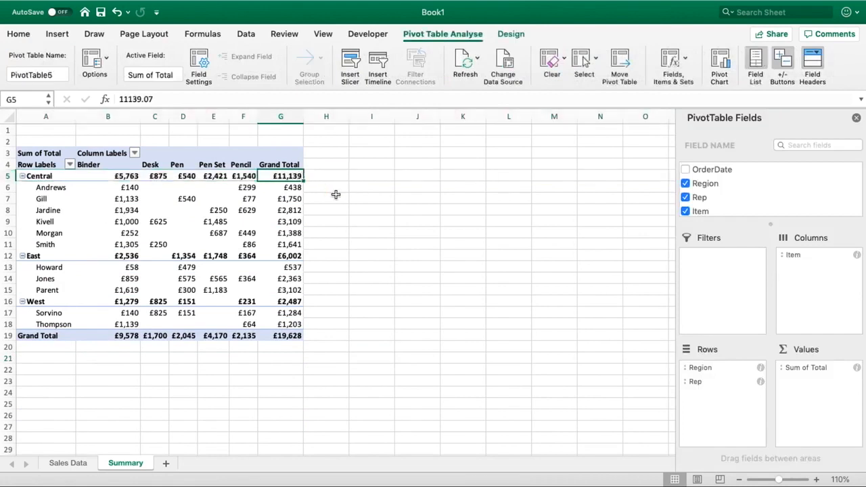
click(130, 176)
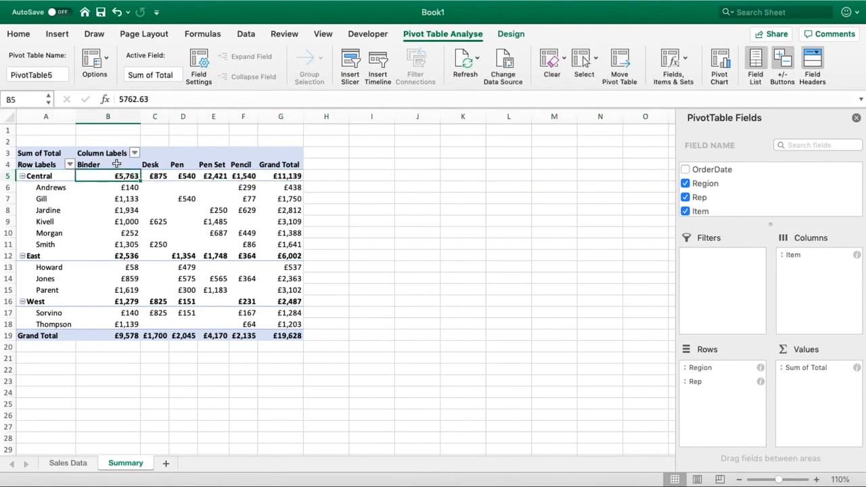
drag(116, 164, 116, 175)
click(135, 174)
click(127, 188)
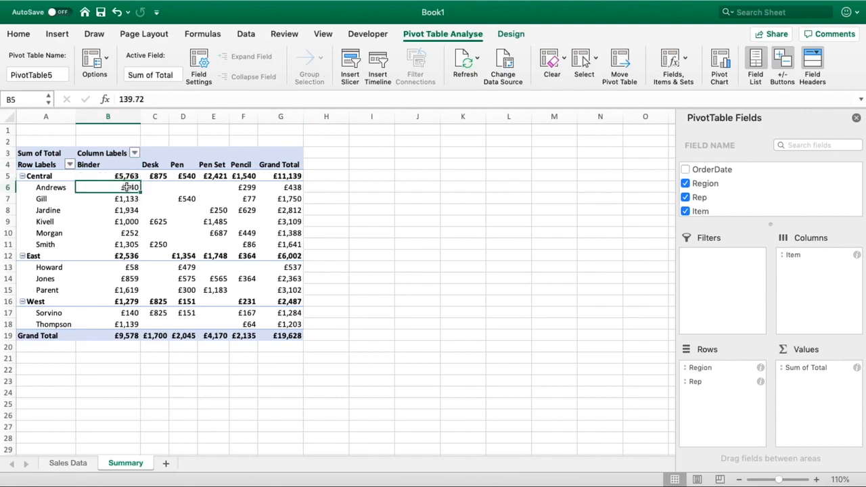
drag(128, 187, 126, 245)
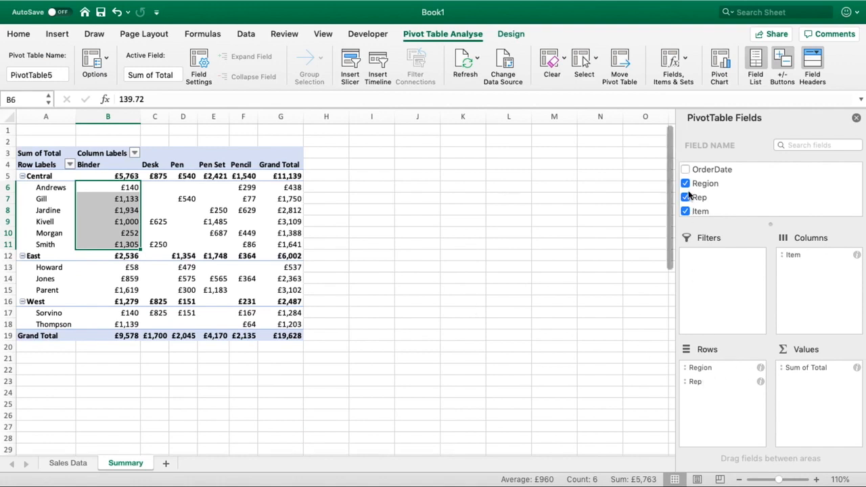
- Remove the Region and Rep fields from the pivot table
click(686, 184)
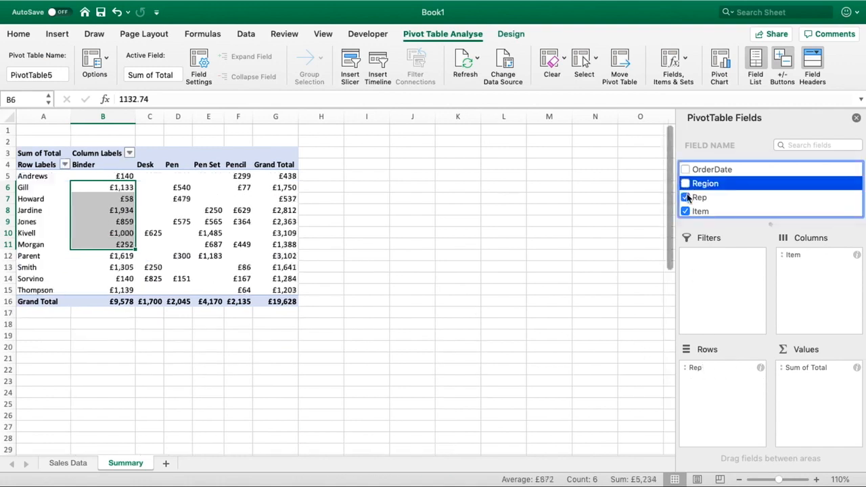
click(686, 197)
click(413, 255)
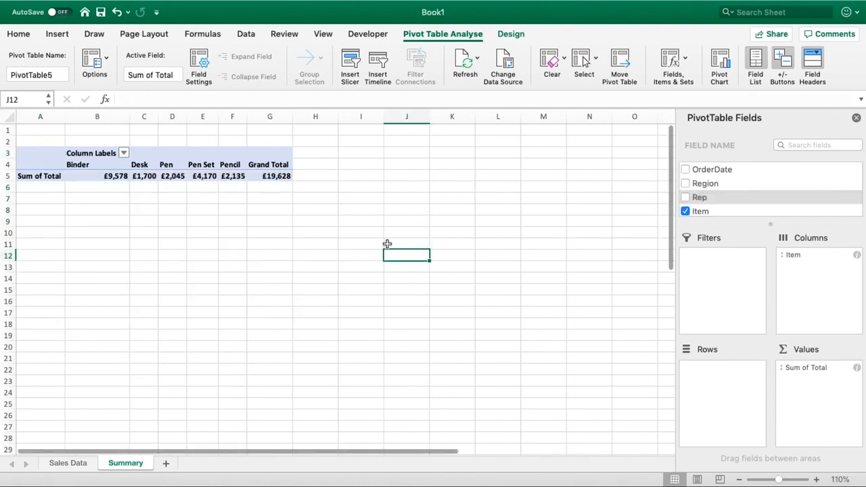
- Add the OrderDate field to the pivot table's Rows area to break the item sales down by date
click(200, 176)
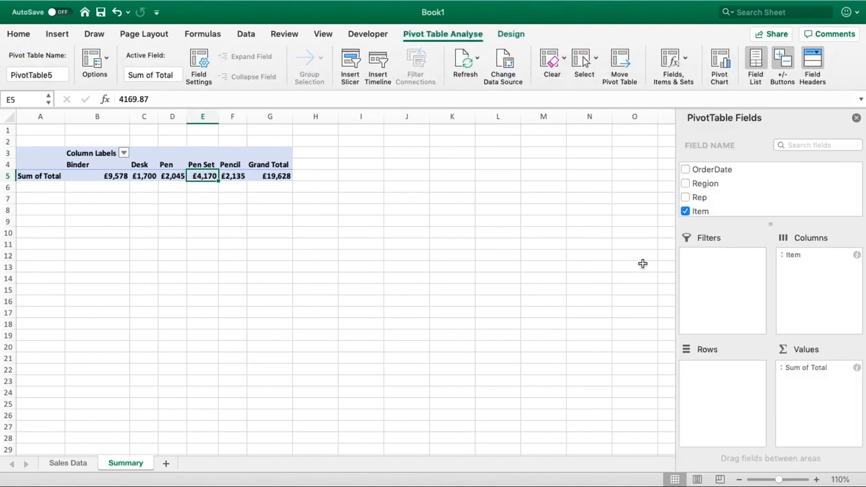
click(714, 171)
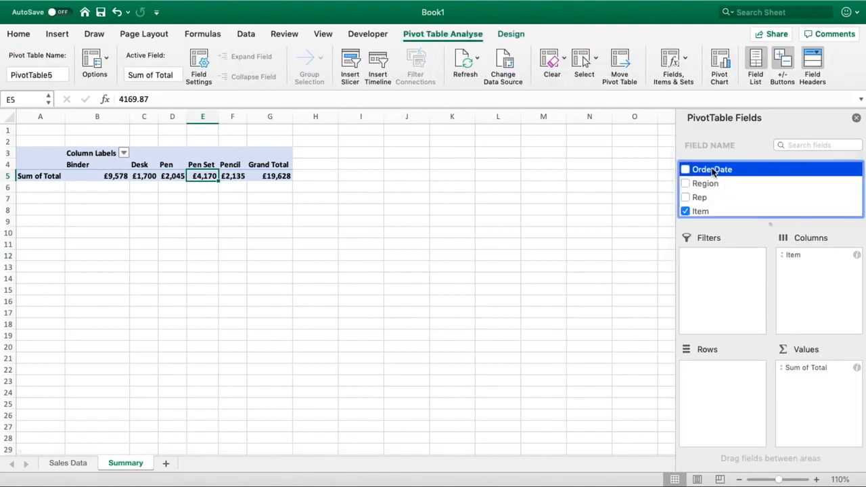
drag(714, 171, 725, 393)
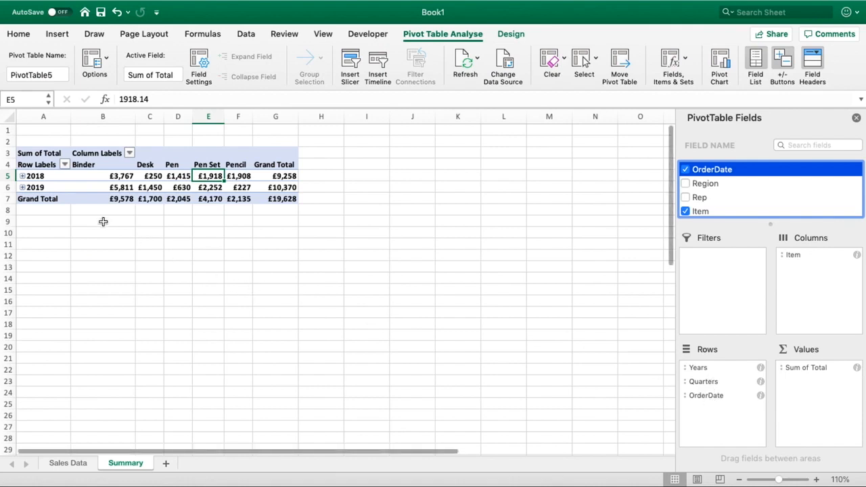
- Expand the 2018 row into its quarters and go through the Qtr1 to Qtr4 rows
click(8, 176)
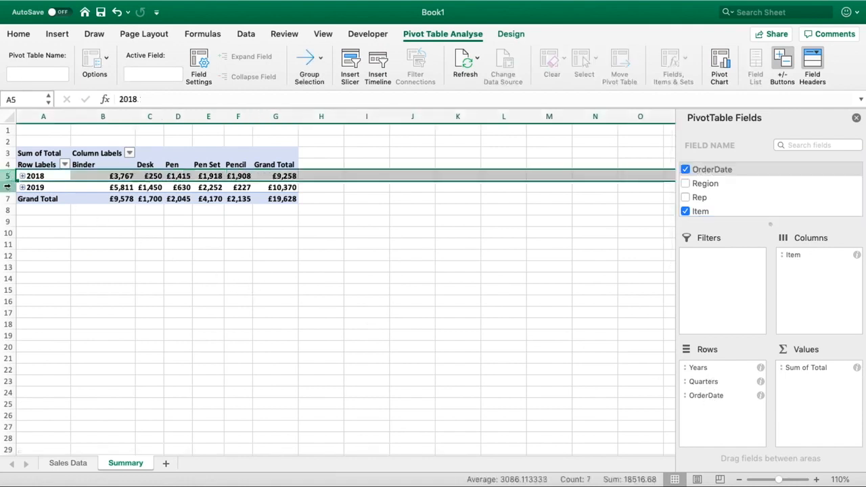
click(6, 188)
click(6, 176)
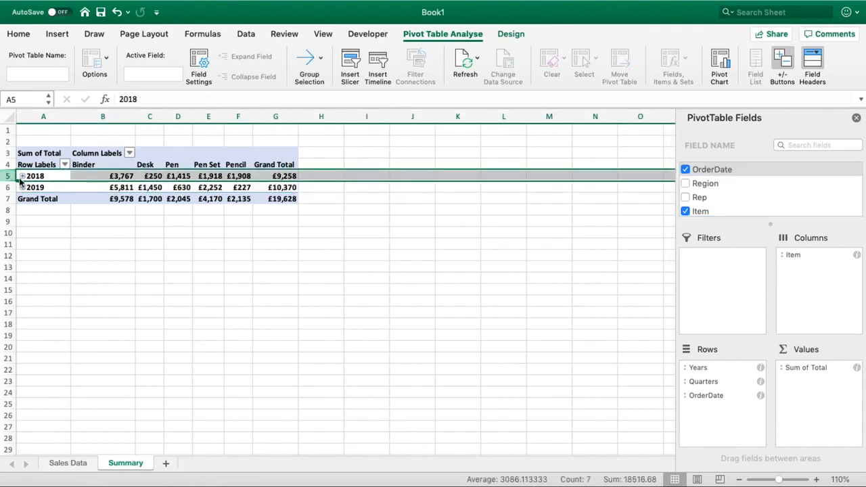
click(22, 176)
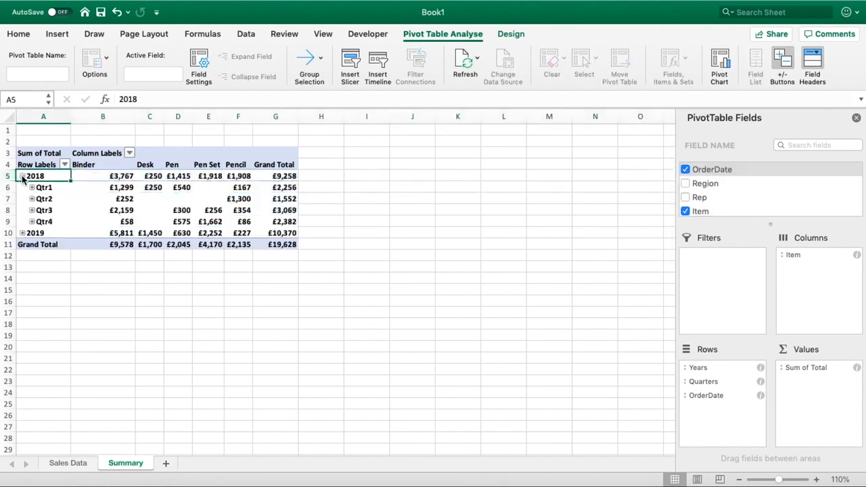
click(58, 188)
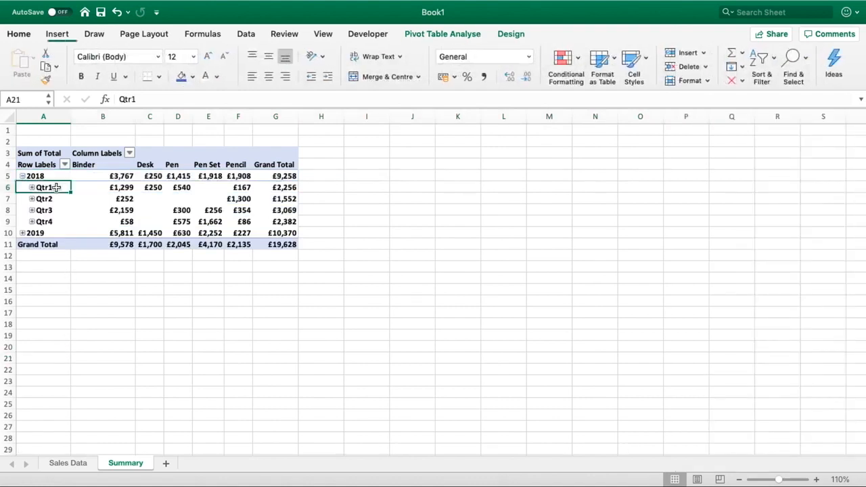
click(61, 199)
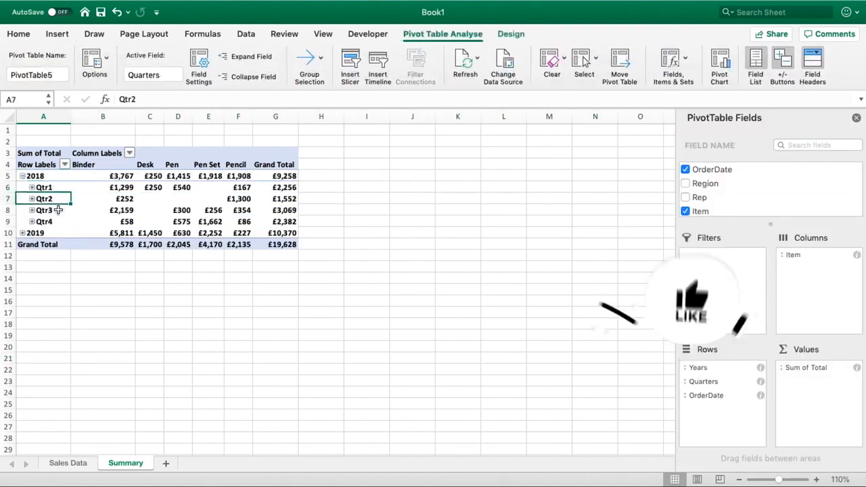
click(59, 213)
click(58, 220)
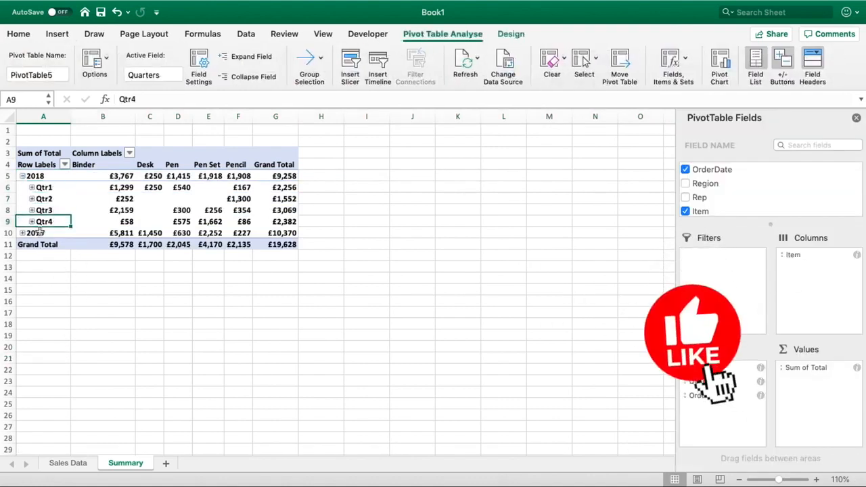
- Expand the 2018 Qtr3 row into months and go through the Jul to Sep rows
click(31, 211)
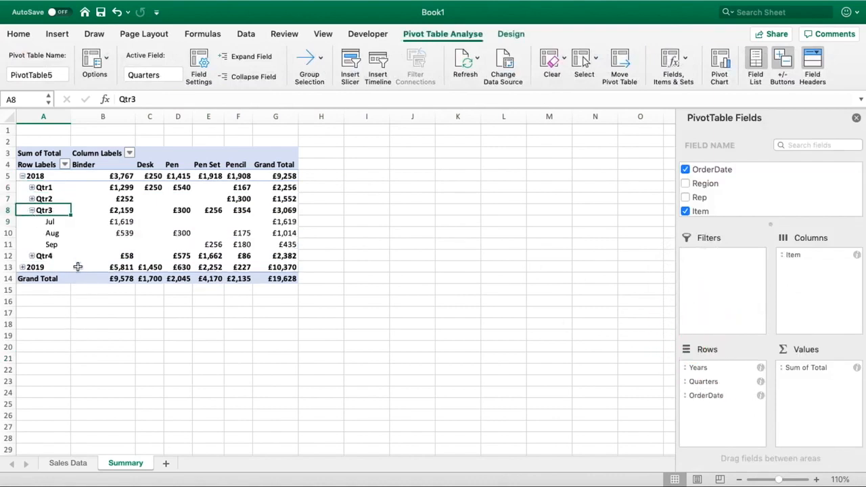
drag(53, 224, 55, 245)
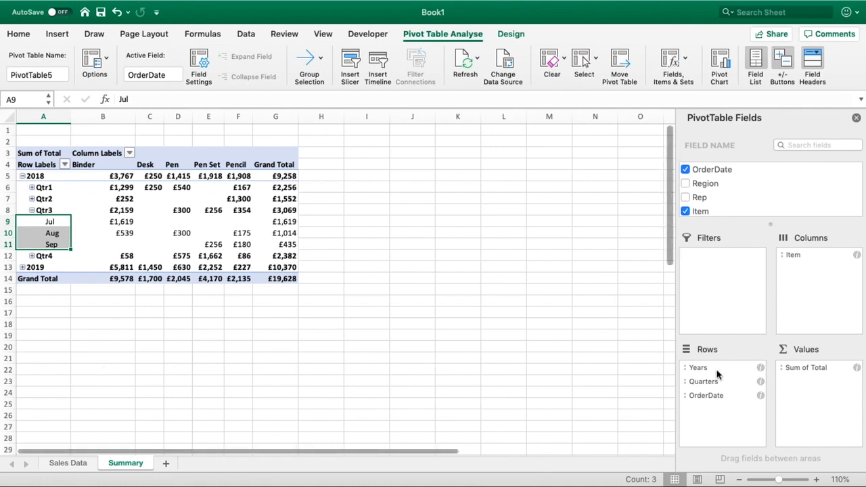
- Move the Years field from the pivot table's Rows area to Filters and remove the Quarters field, leaving OrderDate in Rows
drag(717, 373, 720, 290)
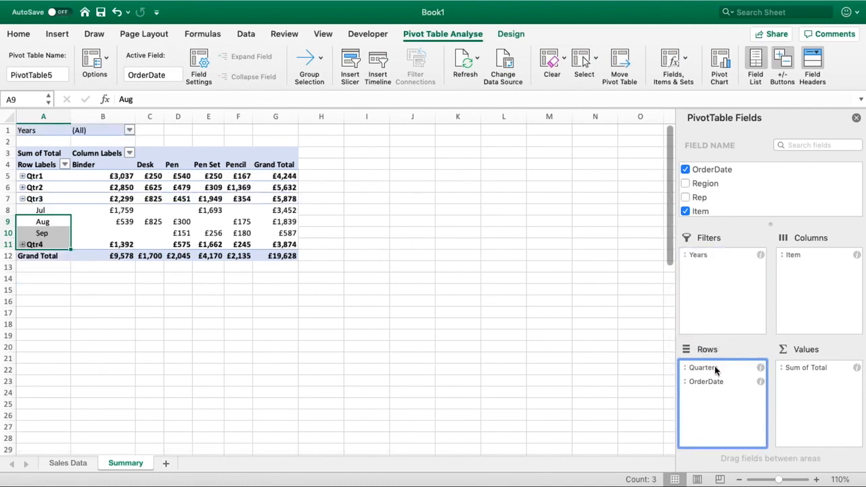
drag(716, 370, 736, 197)
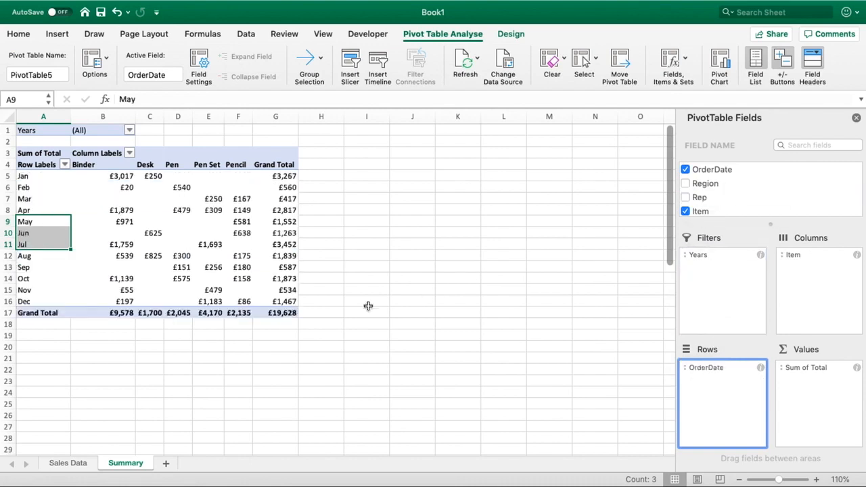
click(82, 365)
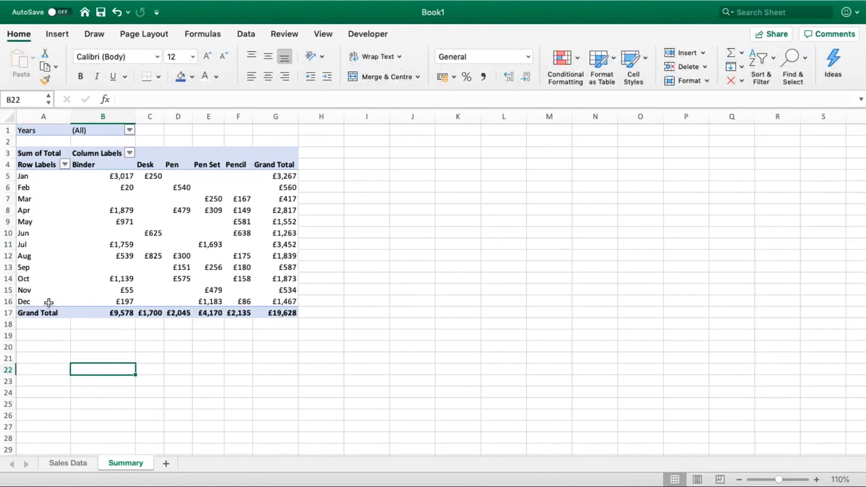
- Filter the pivot table by the Years field to 2018 only, with all other items deselected
click(130, 130)
click(164, 182)
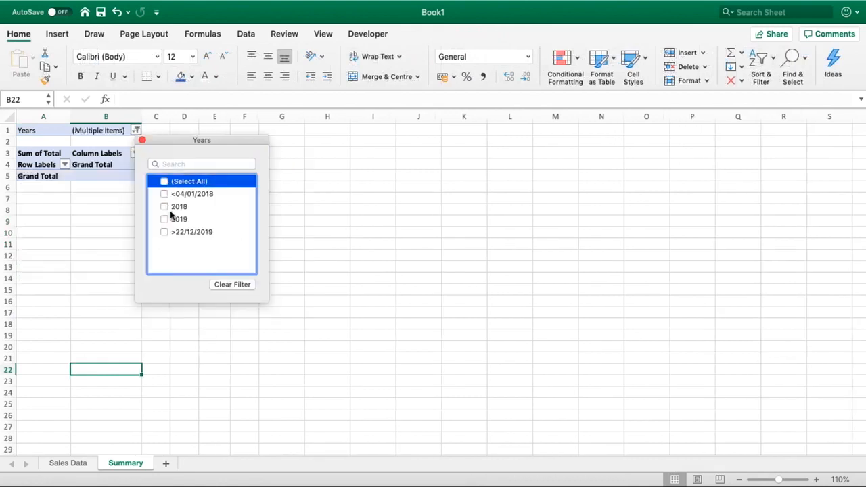
click(165, 208)
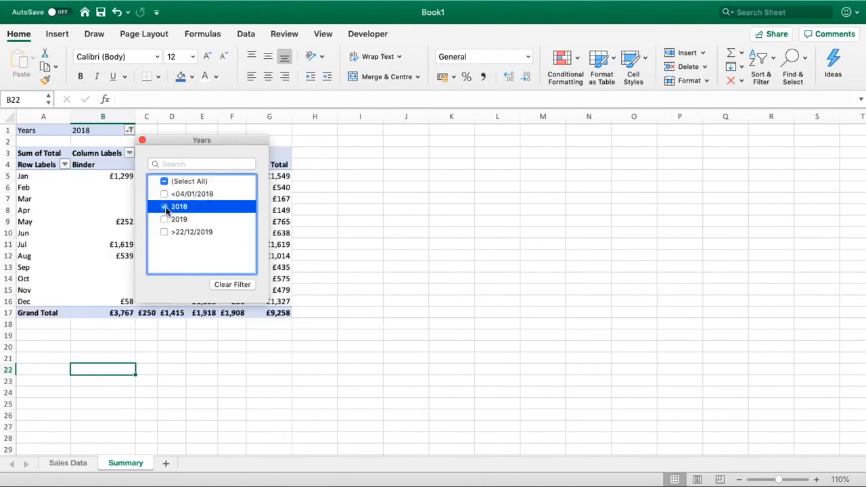
- Switch the pivot table's Years filter to 2019 only and close the filter window
click(178, 219)
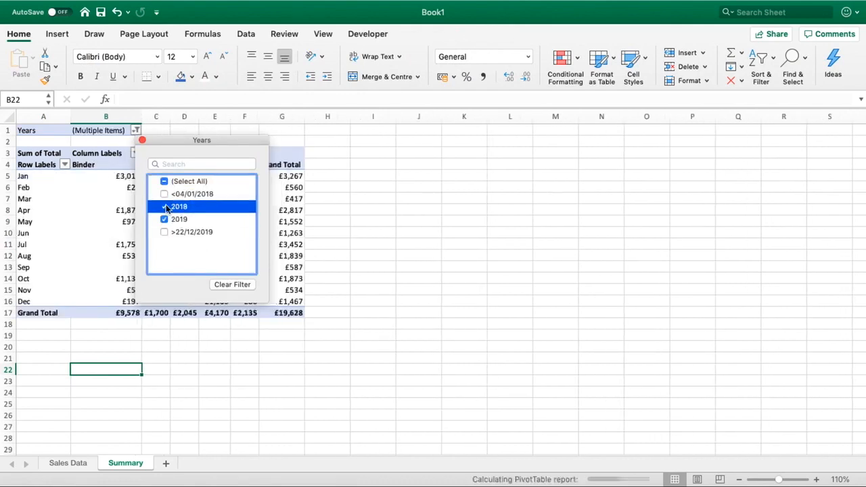
click(165, 207)
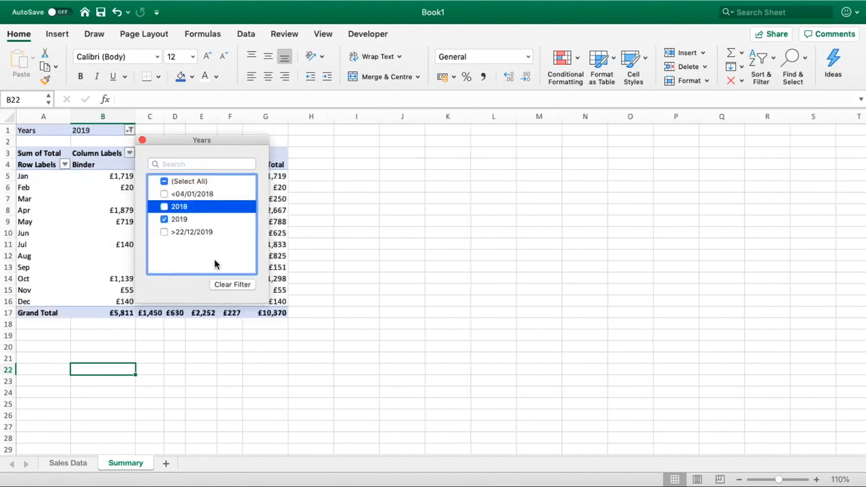
click(216, 356)
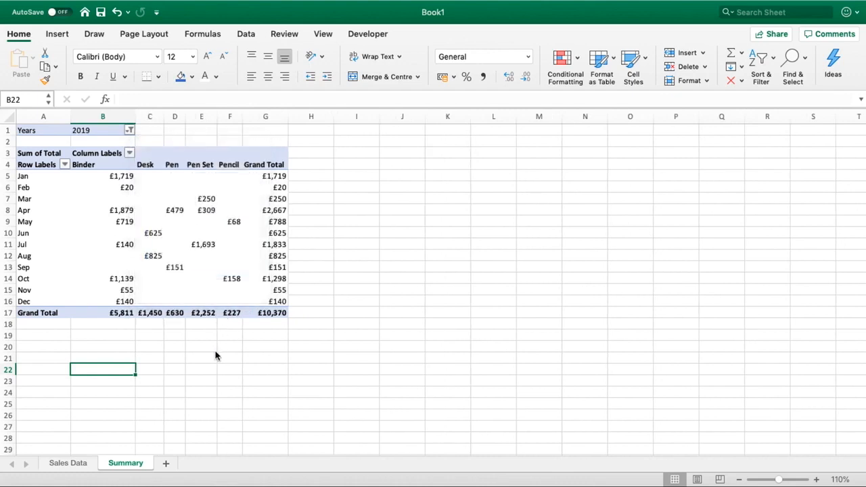